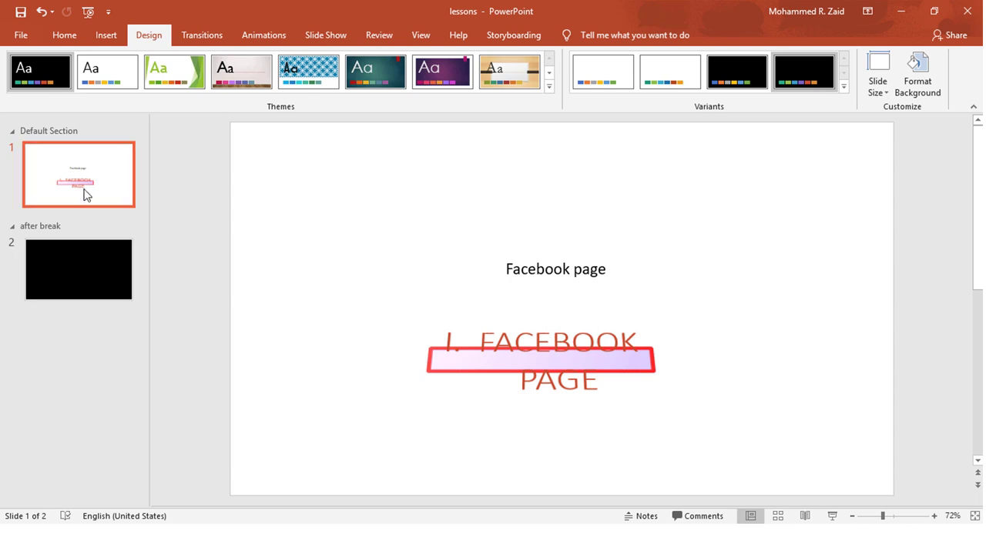
- Flip between slide 1 and the black slide 2, then expand the full themes gallery
{"action": "left_click", "coordinate": [73, 275]}
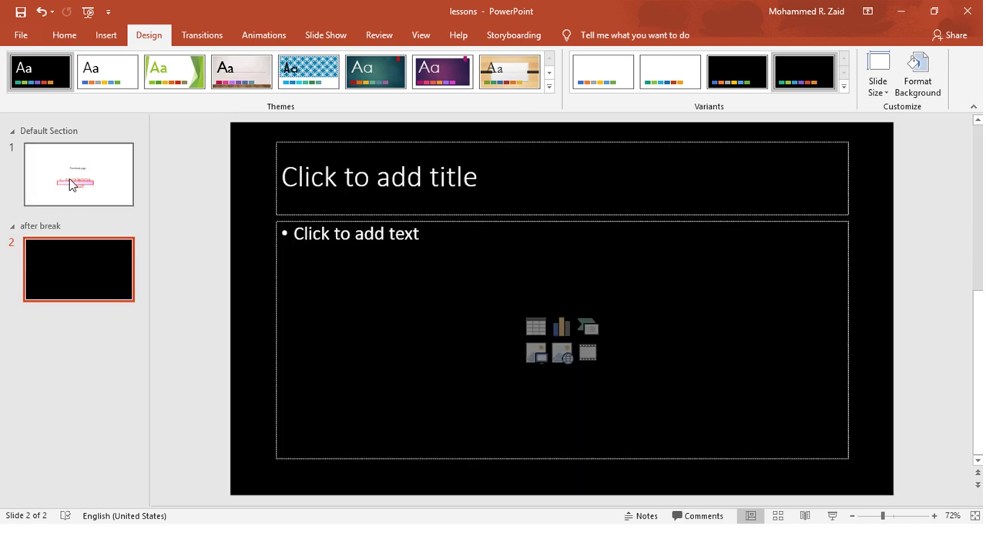
{"action": "left_click", "coordinate": [70, 184]}
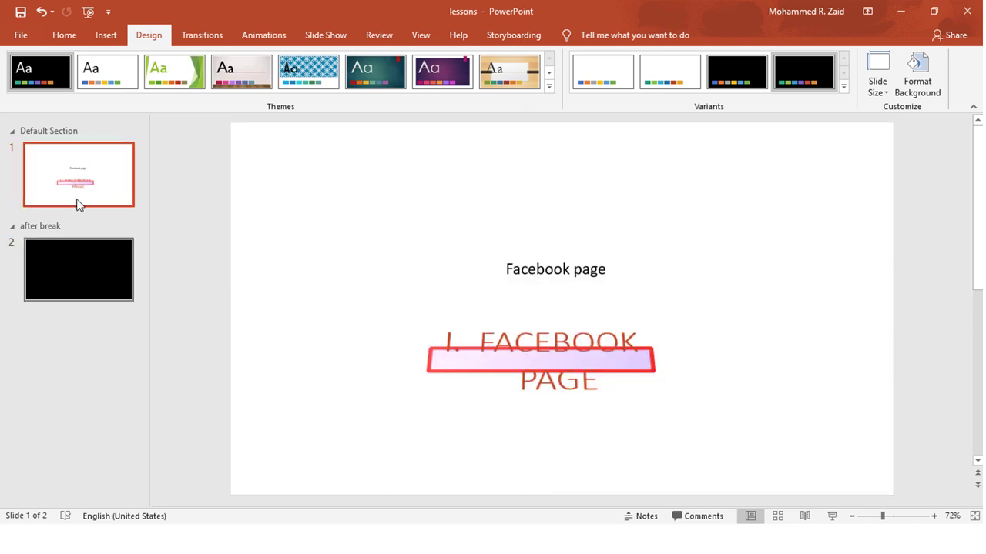
{"action": "left_click", "coordinate": [74, 278]}
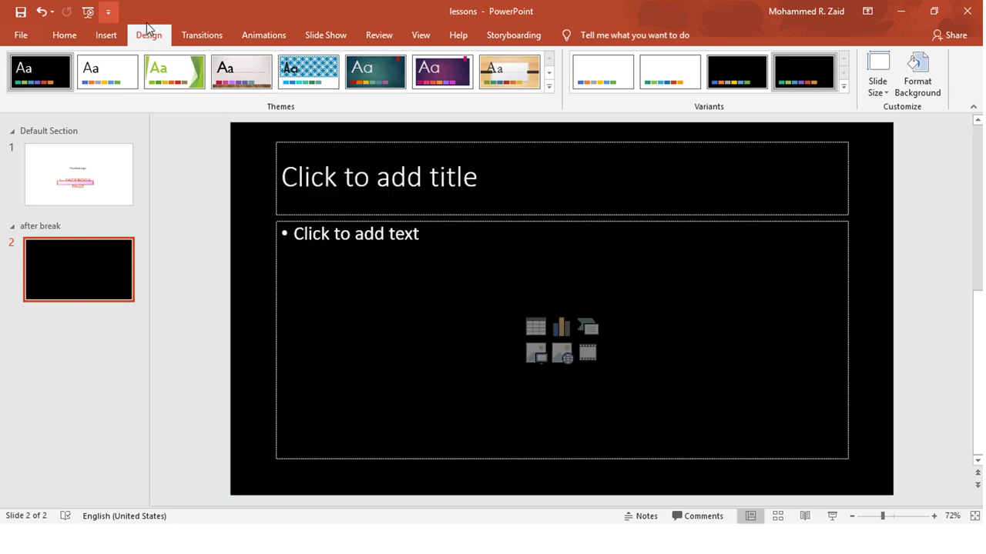
{"action": "left_click", "coordinate": [85, 166]}
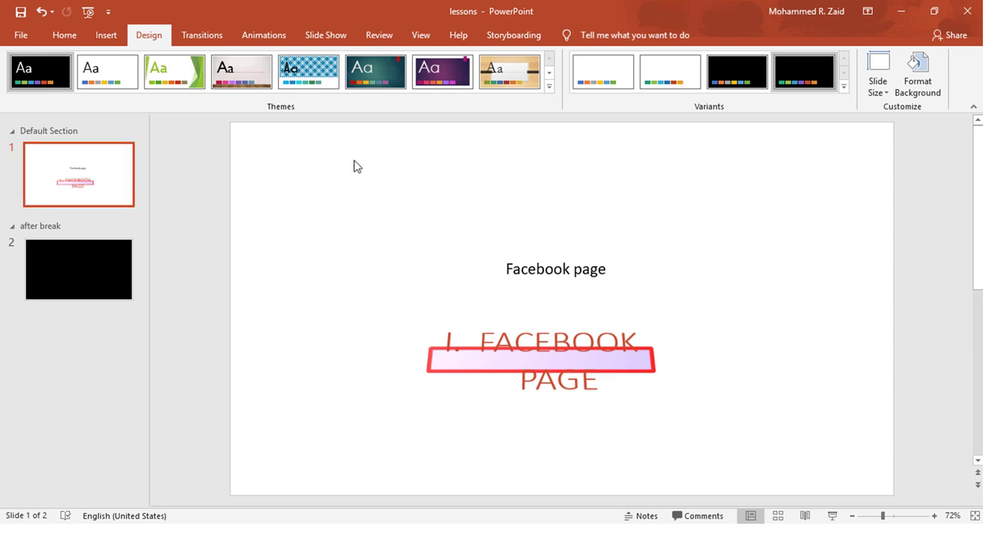
{"action": "left_click", "coordinate": [549, 88]}
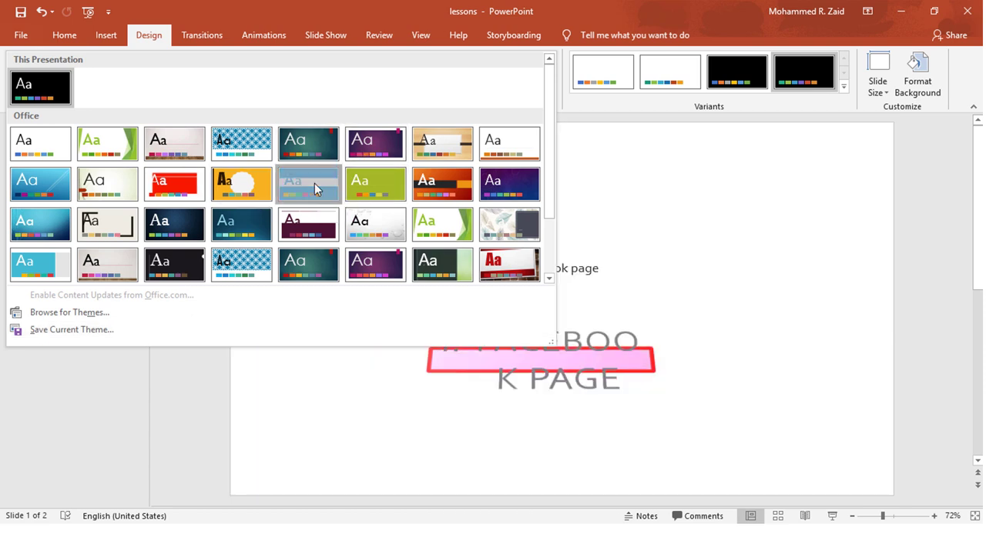
- Apply the Banded theme, preview its variants, and settle on the grey-and-green variant
{"action": "left_click", "coordinate": [315, 188]}
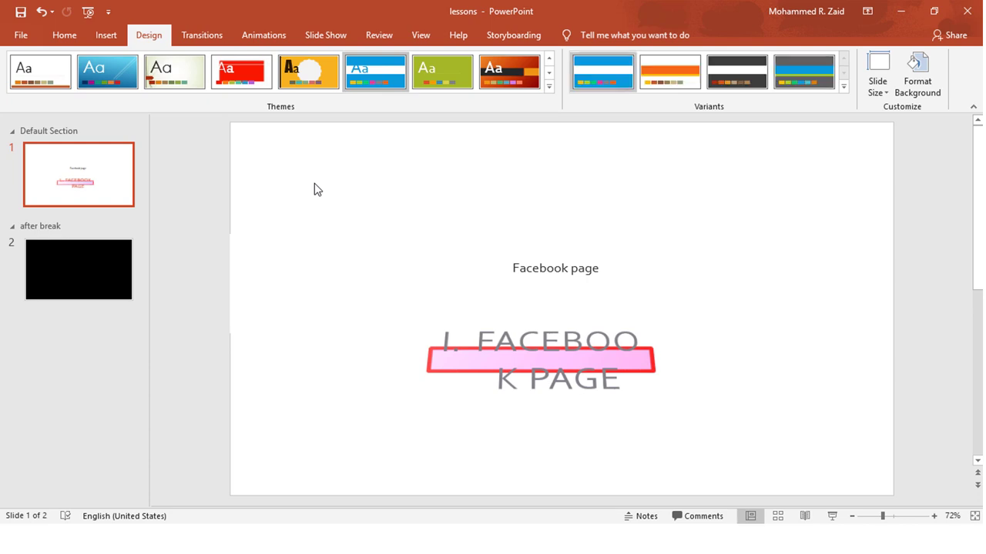
{"action": "left_click", "coordinate": [57, 285]}
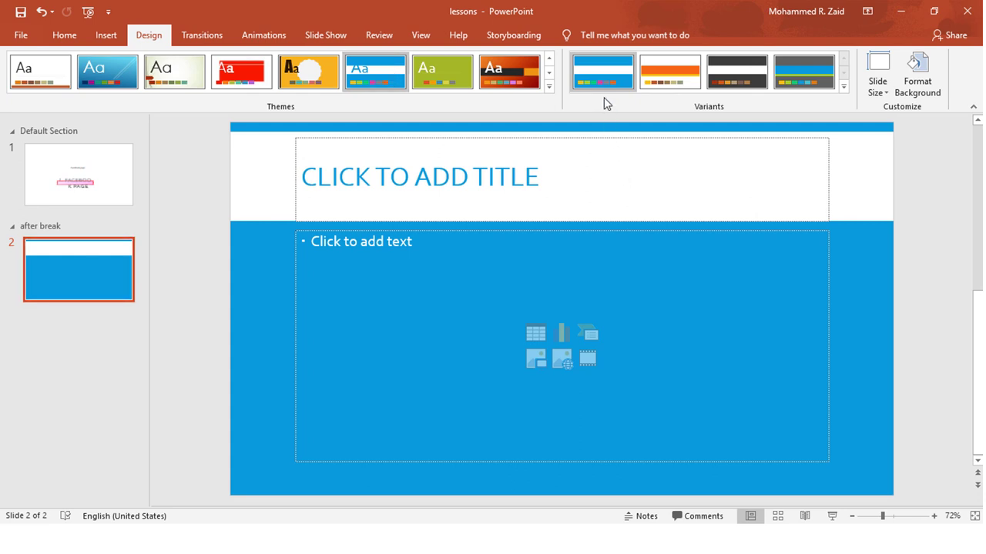
{"action": "left_click", "coordinate": [648, 90]}
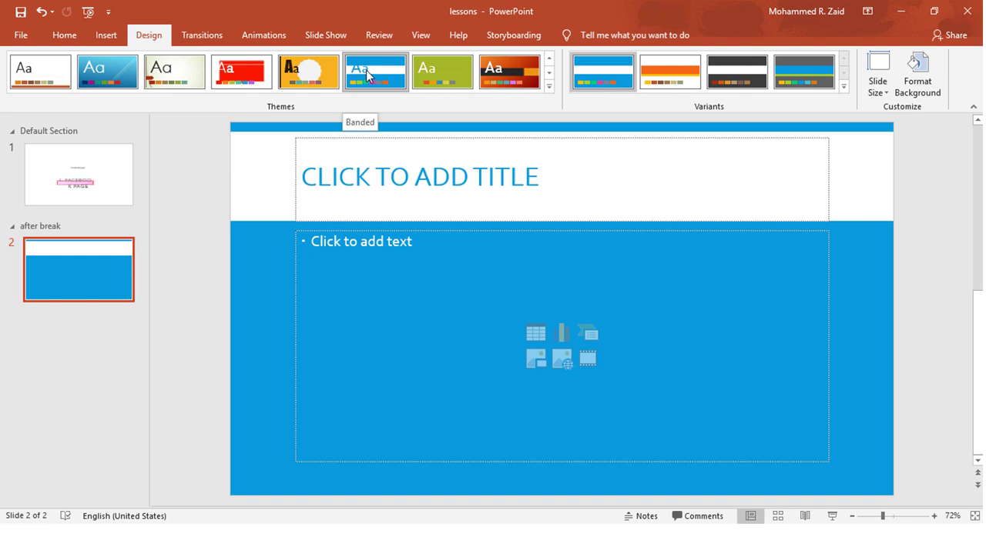
{"action": "left_click", "coordinate": [845, 87]}
{"action": "left_click", "coordinate": [671, 68]}
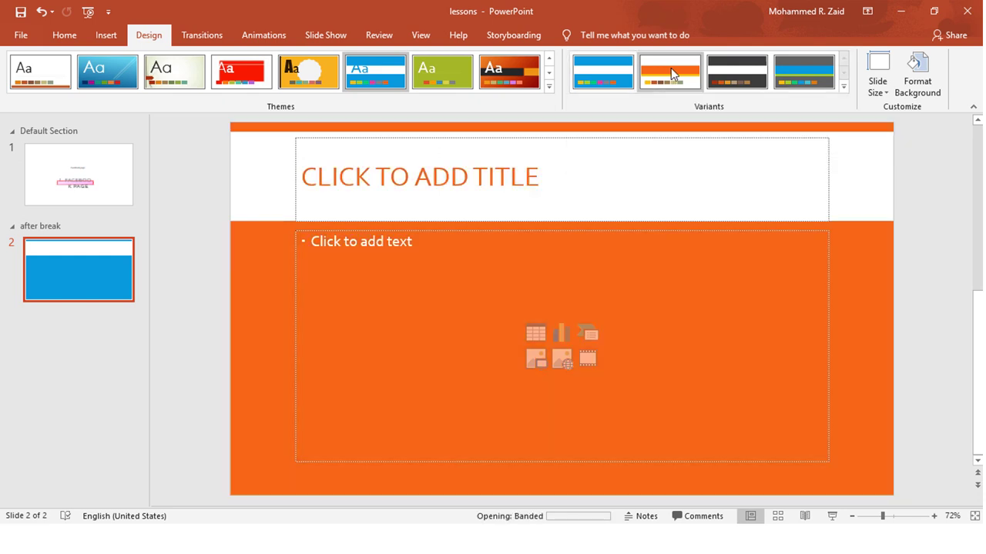
{"action": "left_click", "coordinate": [743, 69]}
{"action": "left_click", "coordinate": [835, 82]}
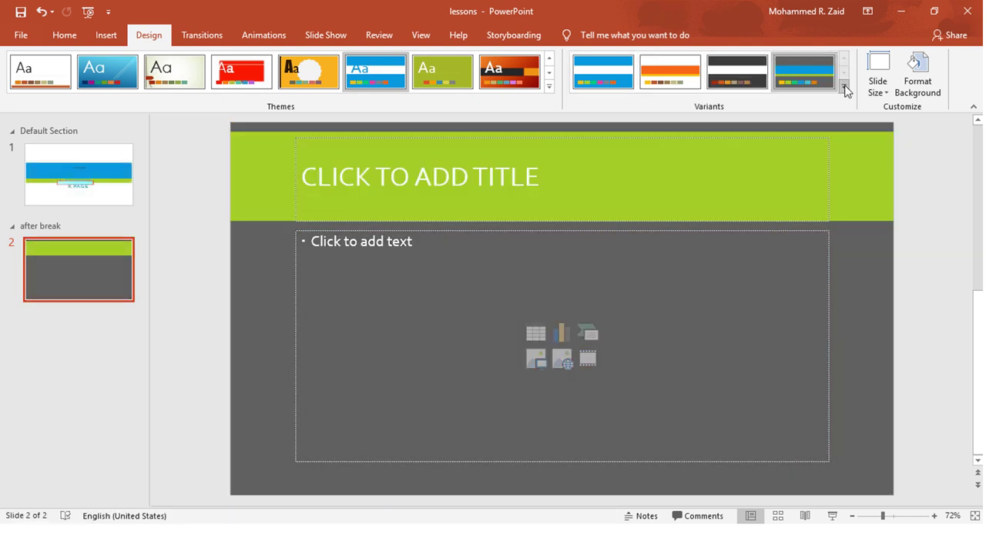
{"action": "left_click", "coordinate": [845, 87]}
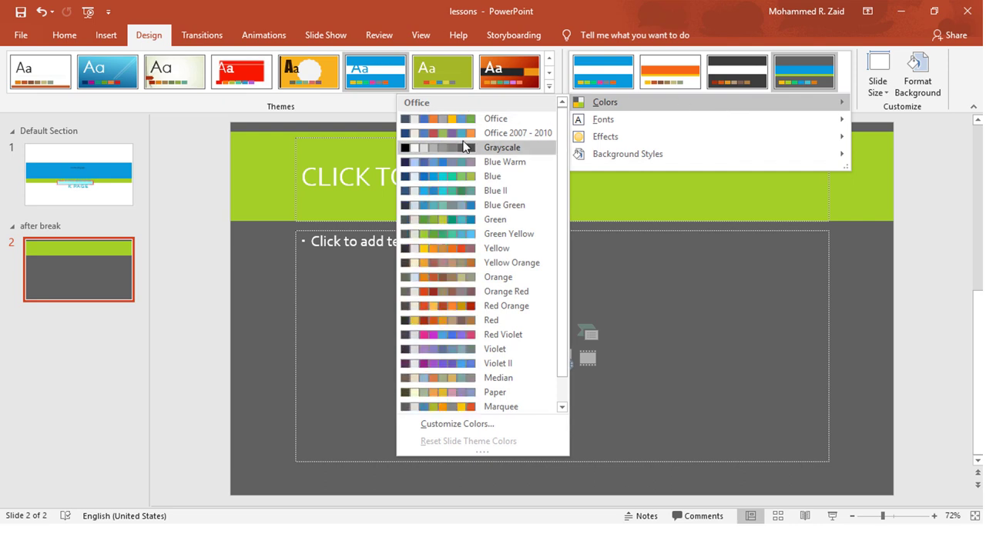
{"action": "mouse_move", "coordinate": [605, 102]}
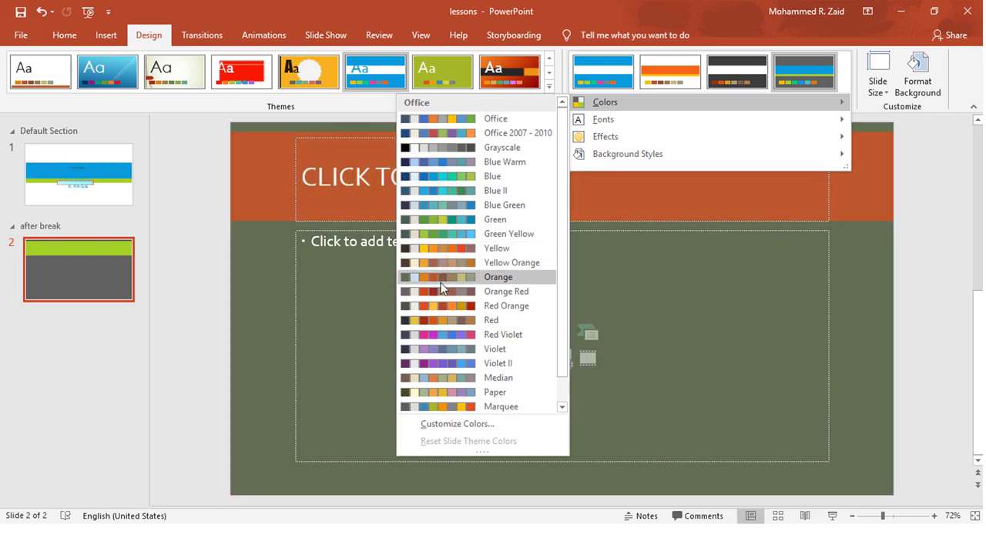
- Switch to the Orange colour scheme and insert a new slide after slide 2
{"action": "left_click", "coordinate": [440, 282]}
{"action": "right_click", "coordinate": [72, 347]}
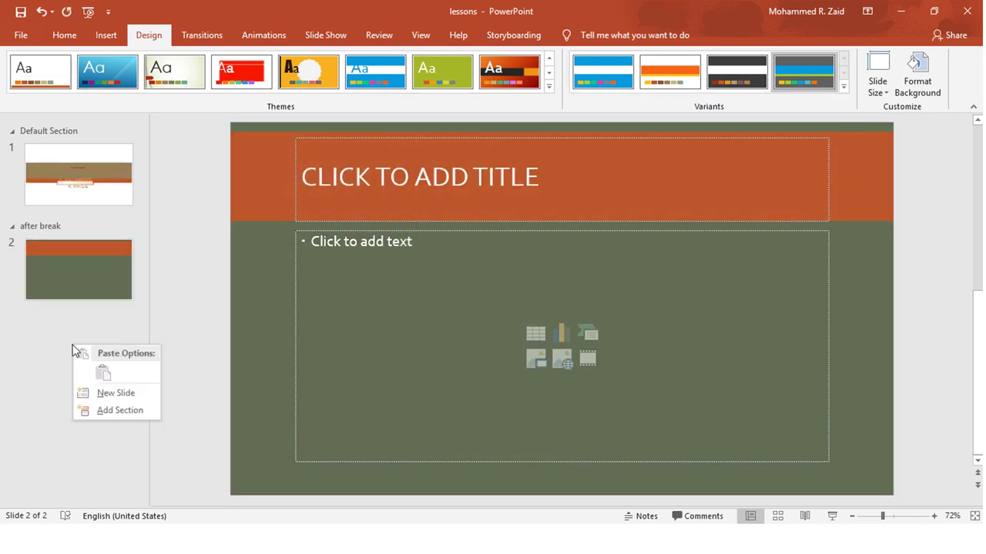
{"action": "left_click", "coordinate": [110, 393]}
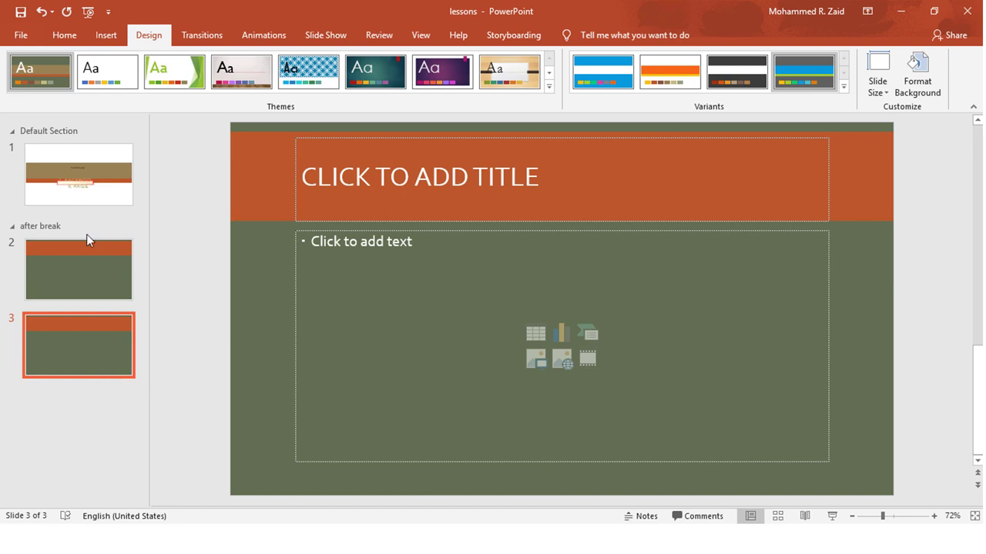
- Review slides 1, 3 and 2, ending back on the new slide 3
{"action": "left_click", "coordinate": [70, 161]}
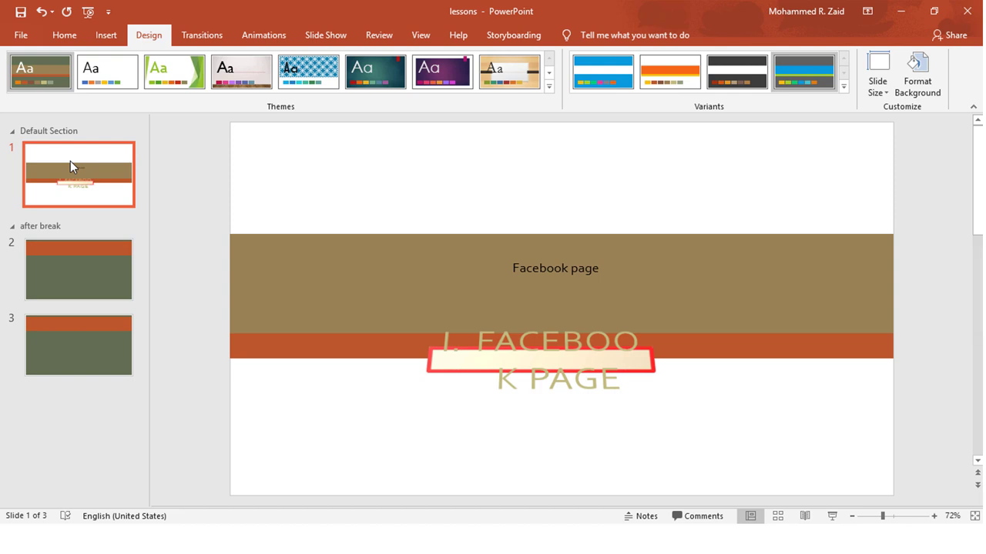
{"action": "left_click", "coordinate": [52, 369]}
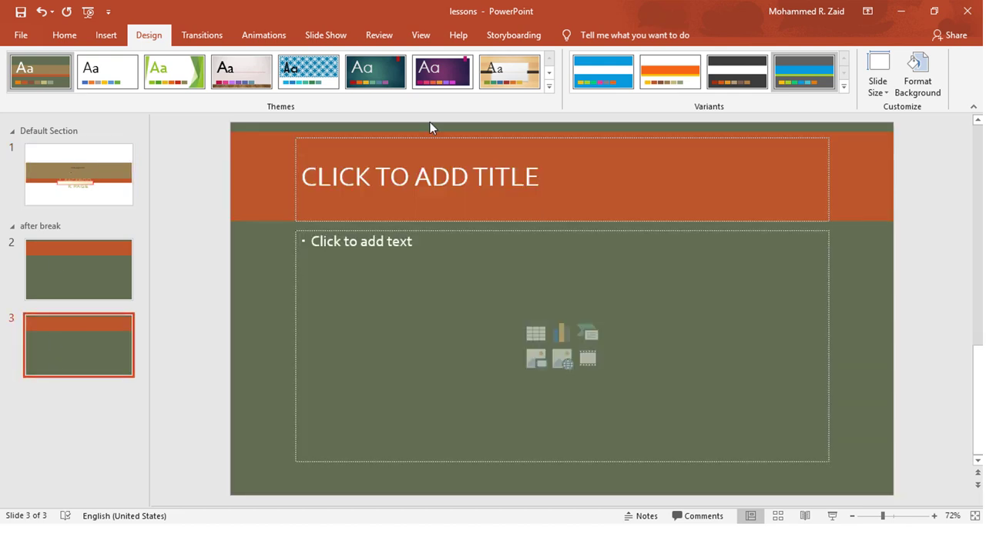
{"action": "left_click", "coordinate": [69, 277]}
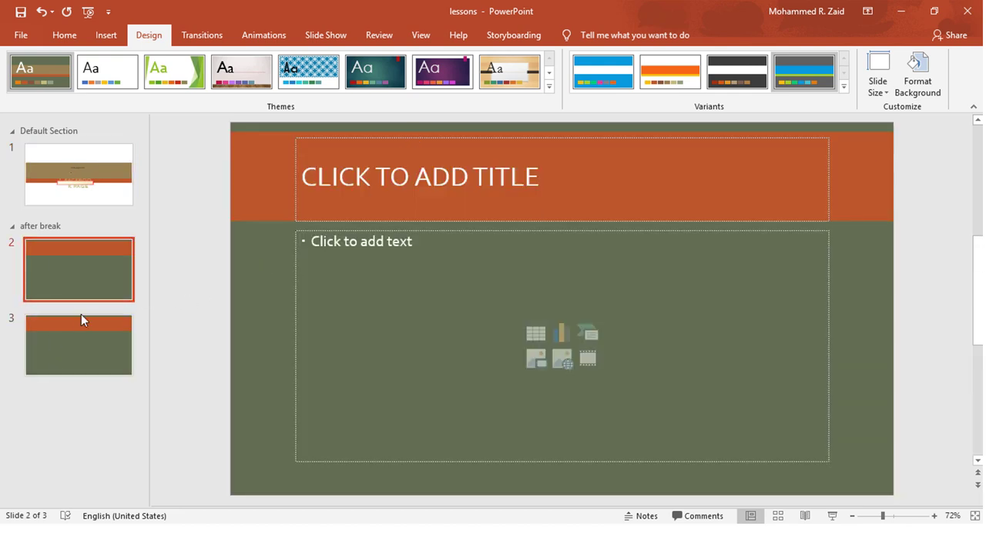
{"action": "left_click", "coordinate": [81, 336]}
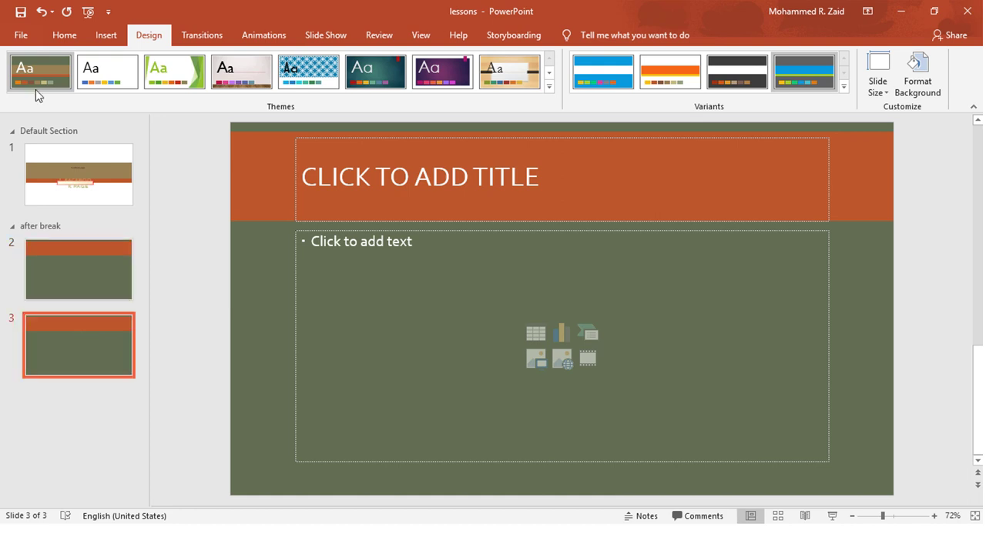
{"action": "left_click", "coordinate": [71, 38]}
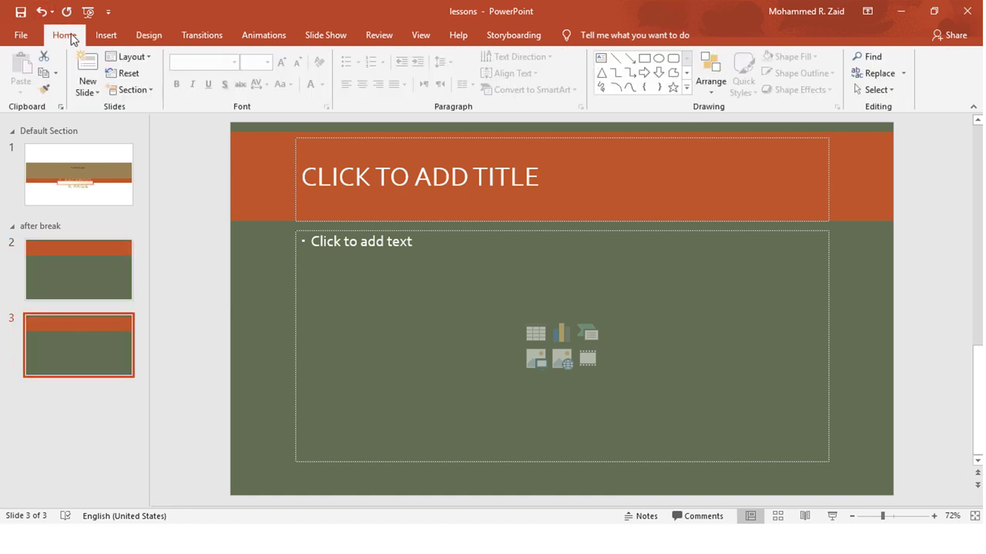
- Apply the Section Header layout to slide 3
{"action": "left_click", "coordinate": [131, 58]}
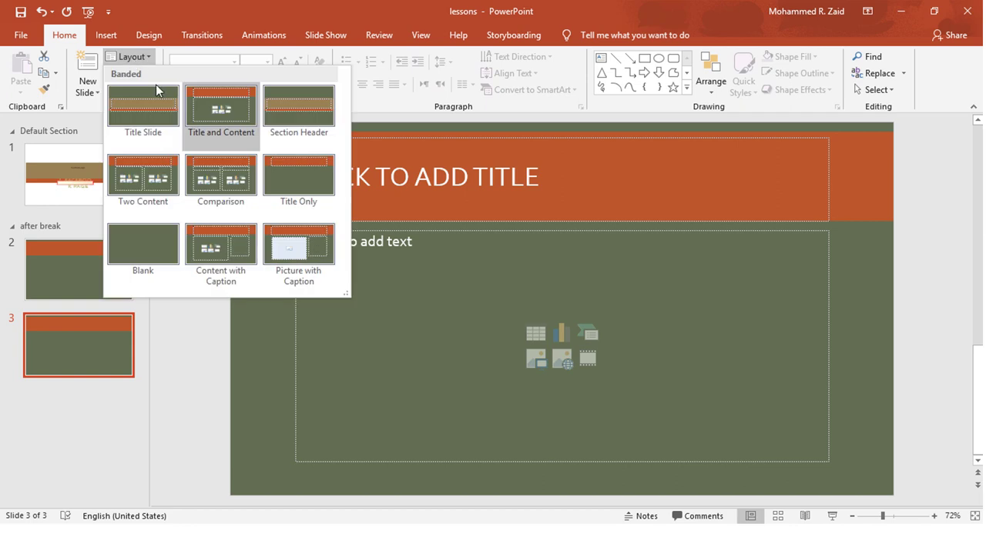
{"action": "left_click", "coordinate": [305, 137]}
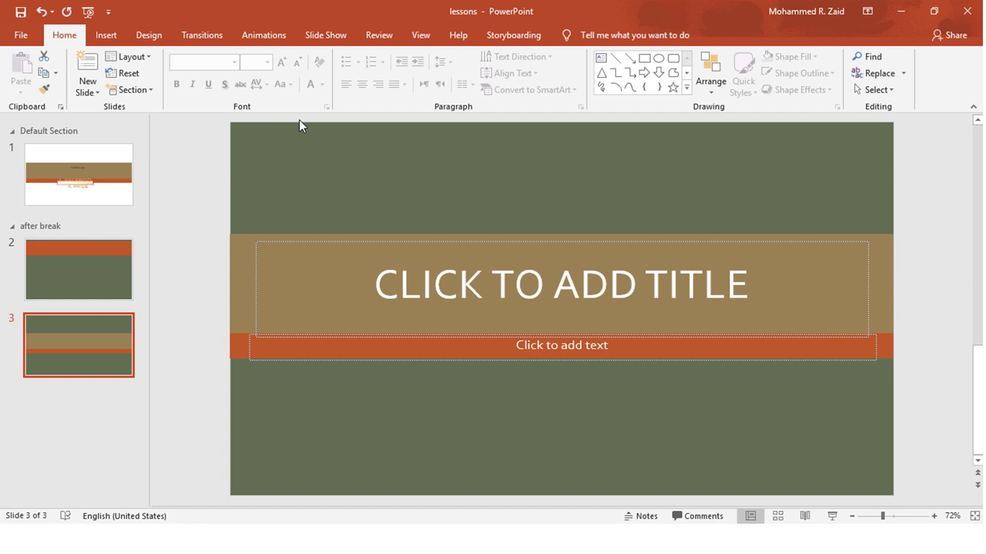
{"action": "left_click", "coordinate": [152, 36]}
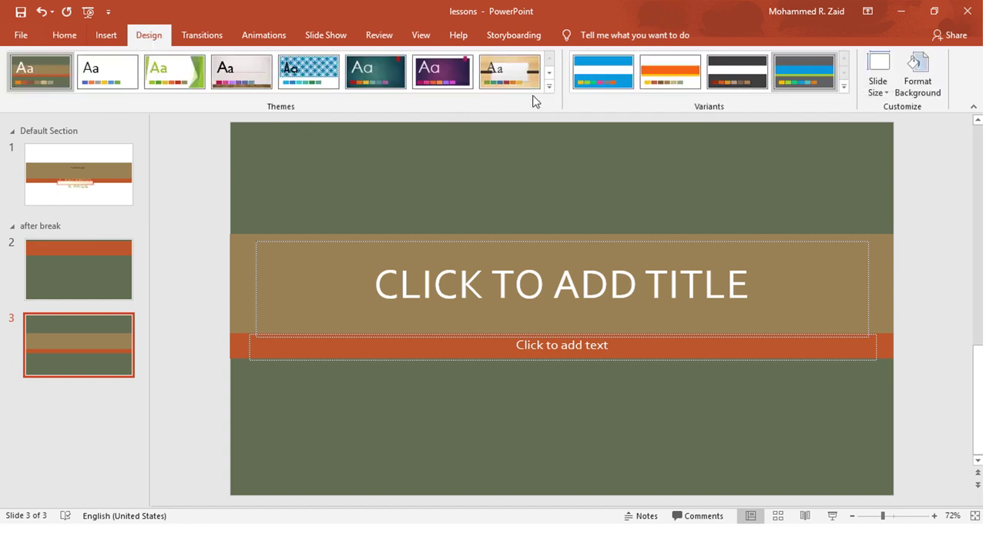
- Change the slide size to Standard 4:3 using Ensure Fit
{"action": "left_click", "coordinate": [877, 92]}
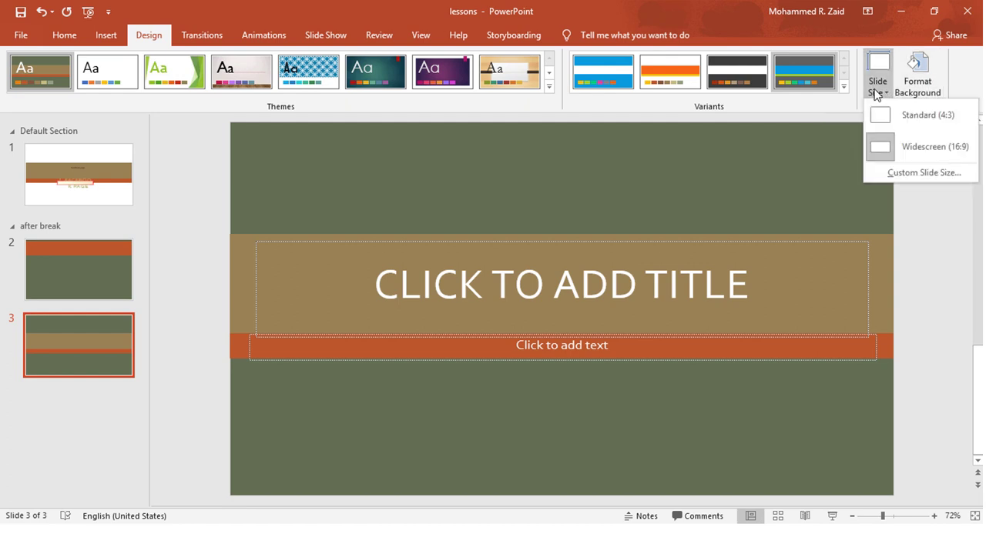
{"action": "left_click", "coordinate": [235, 190]}
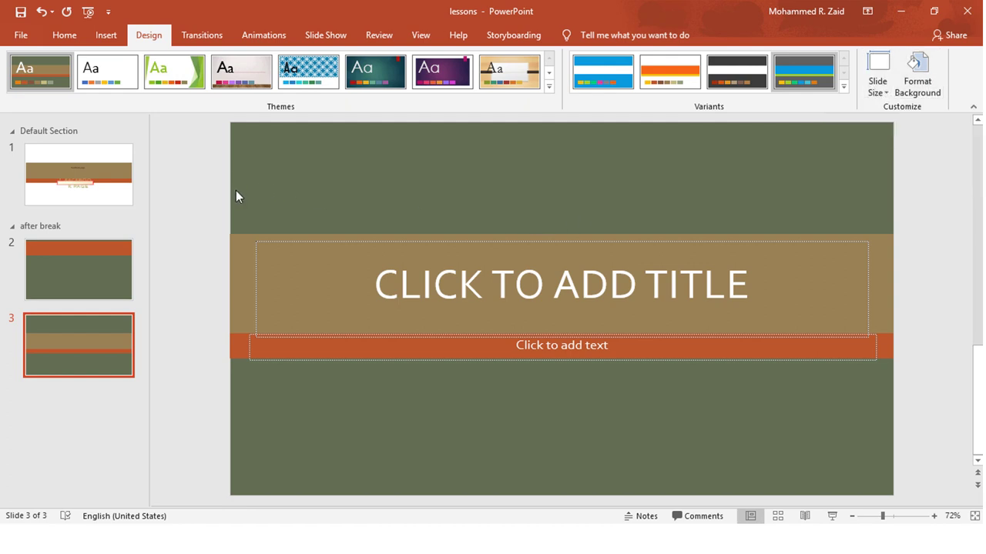
{"action": "left_click_drag", "start_coordinate": [234, 121], "coordinate": [886, 485]}
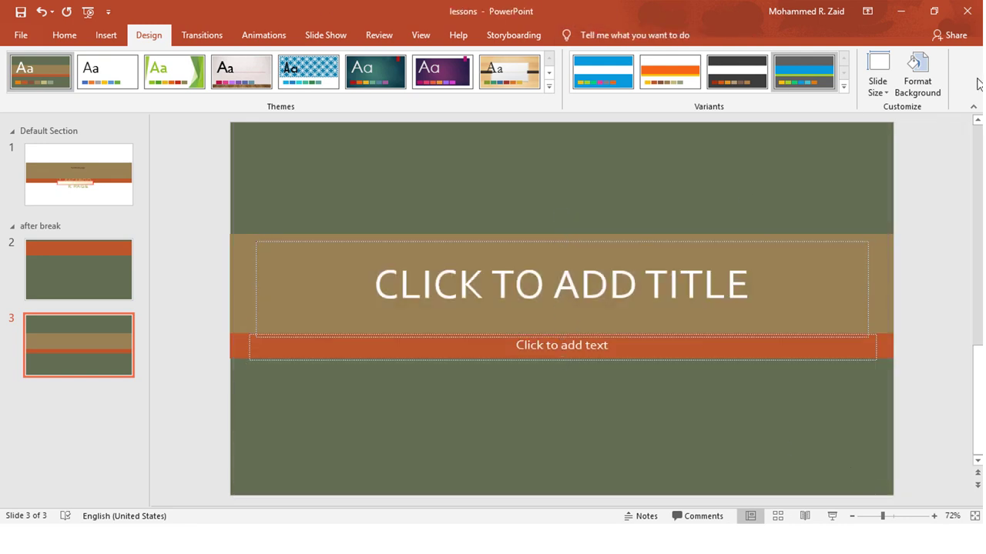
{"action": "left_click", "coordinate": [871, 95]}
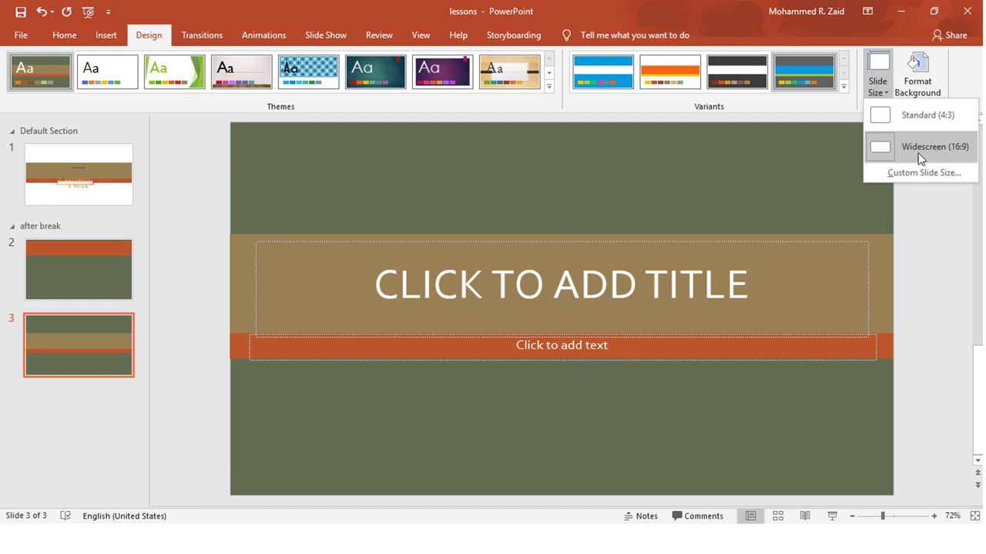
{"action": "left_click", "coordinate": [917, 117]}
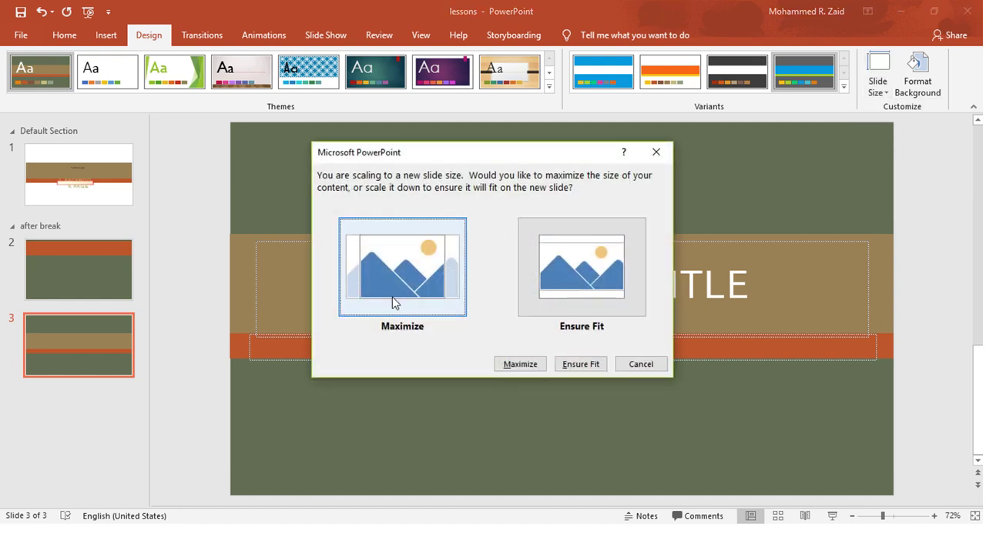
{"action": "left_click", "coordinate": [580, 280]}
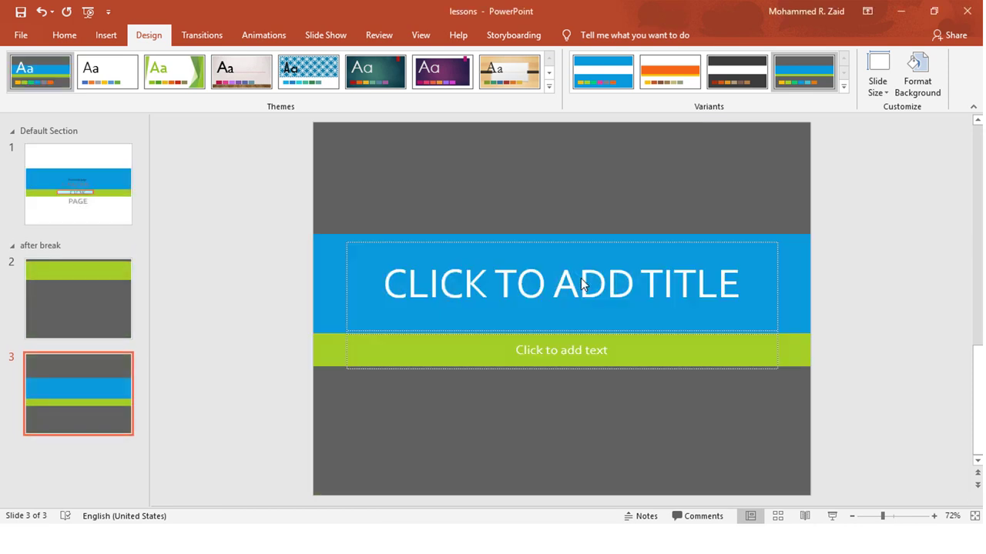
- Review the slides, restore Widescreen 16:9, and open Format Background for slide 3
{"action": "left_click", "coordinate": [95, 279]}
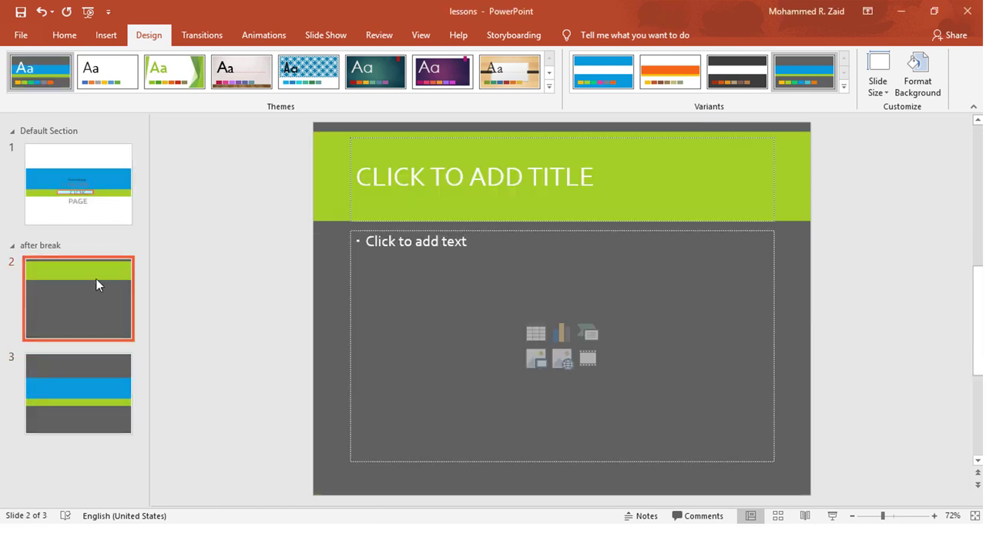
{"action": "left_click", "coordinate": [91, 210]}
{"action": "left_click", "coordinate": [87, 357]}
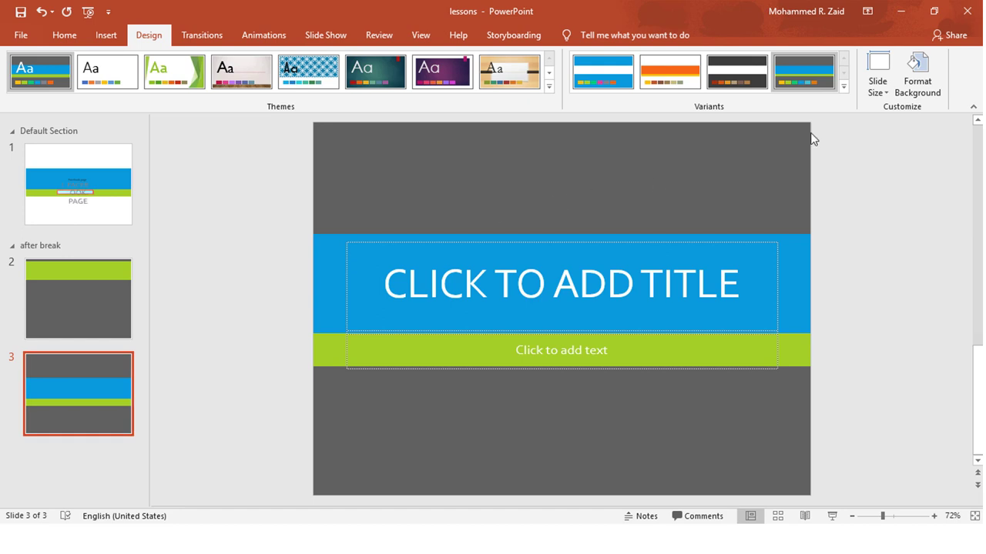
{"action": "left_click", "coordinate": [878, 87]}
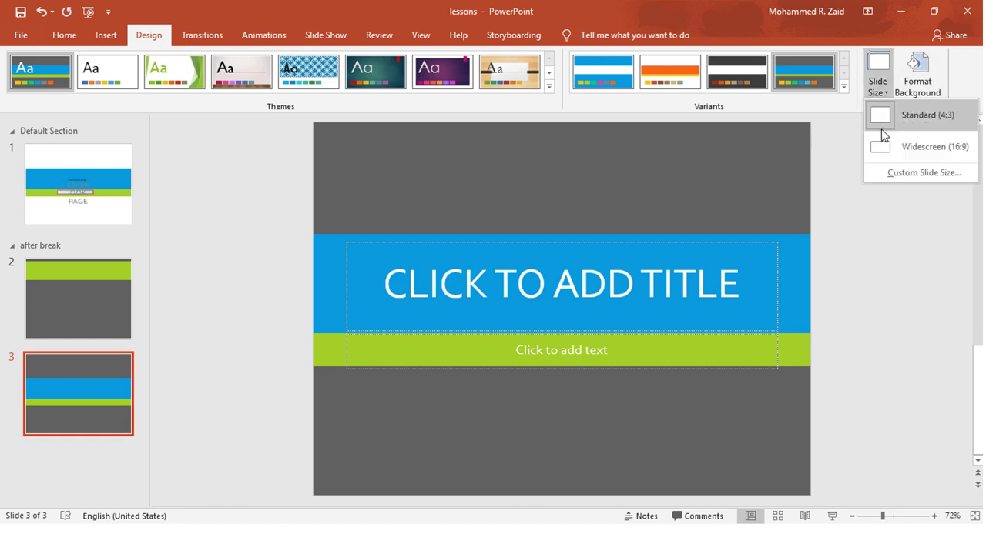
{"action": "left_click", "coordinate": [883, 151]}
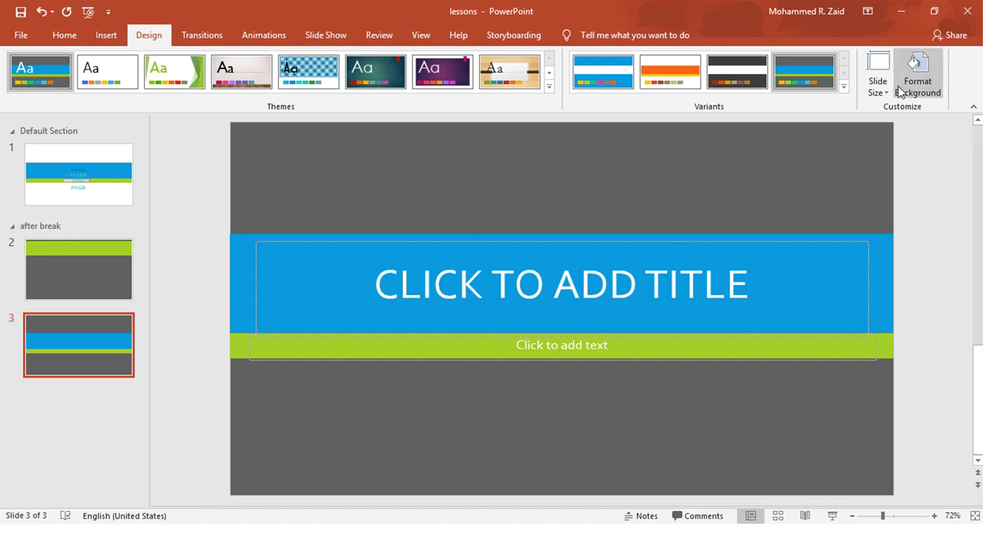
{"action": "left_click", "coordinate": [911, 93]}
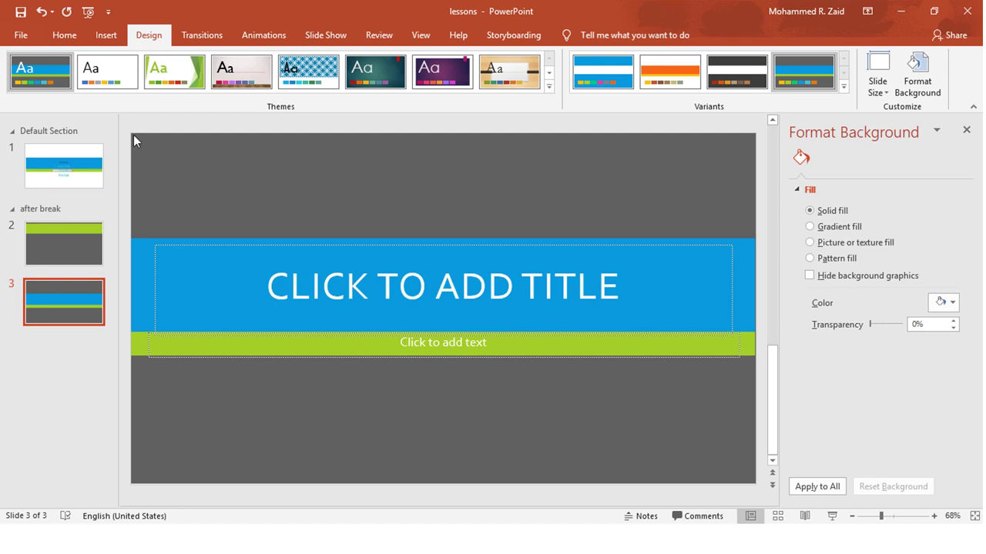
- Marquee-select slide 3's two placeholders, then display slide 2 with Format Background open
{"action": "mouse_move", "coordinate": [133, 135]}
{"action": "left_mouse_down"}
{"action": "mouse_move", "coordinate": [663, 454]}
{"action": "mouse_move", "coordinate": [751, 481]}
{"action": "left_mouse_up"}
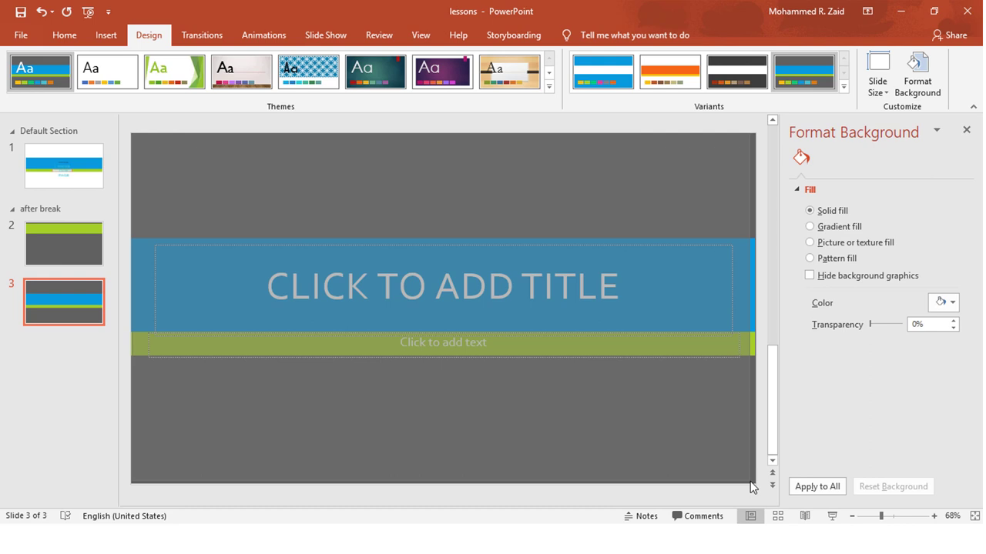
{"action": "left_click_drag", "start_coordinate": [753, 486], "coordinate": [753, 486]}
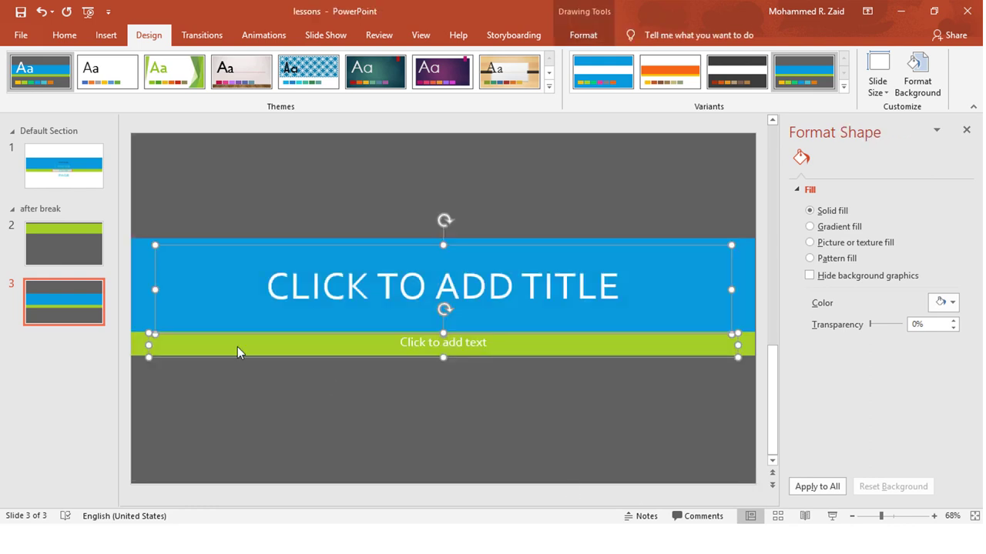
{"action": "left_click", "coordinate": [55, 250]}
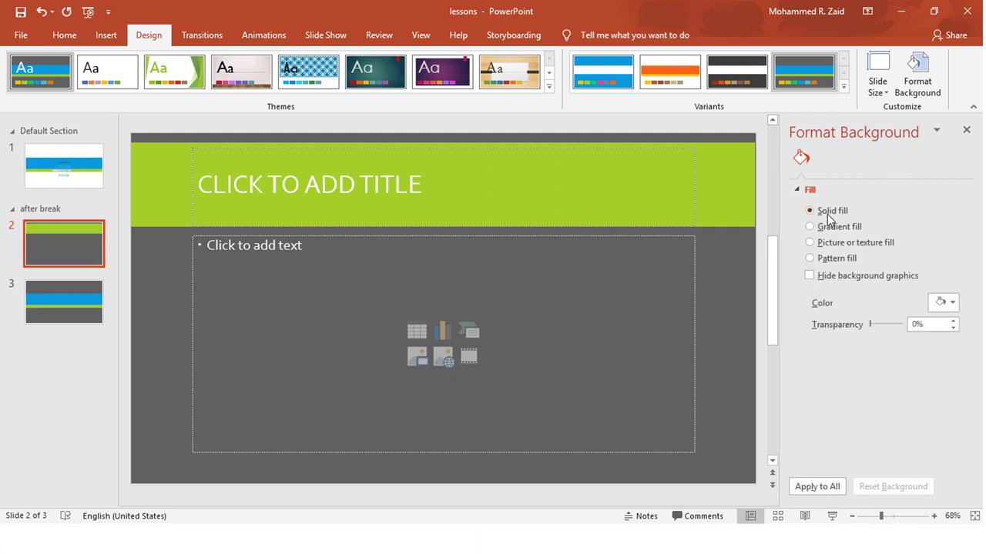
- Change slide 2's solid background colour from dark grey to mint green
{"action": "left_click", "coordinate": [801, 190]}
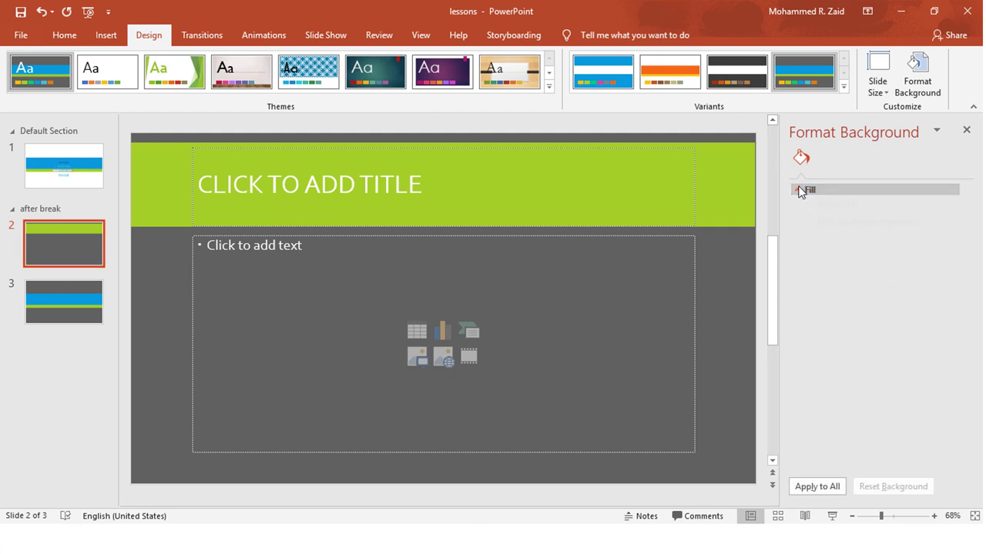
{"action": "left_click", "coordinate": [801, 190]}
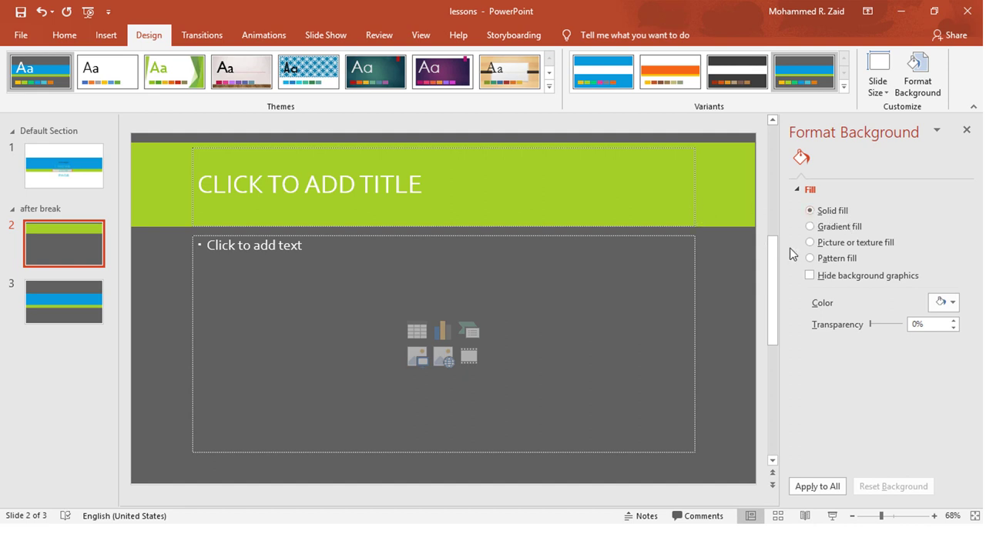
{"action": "left_click", "coordinate": [947, 304]}
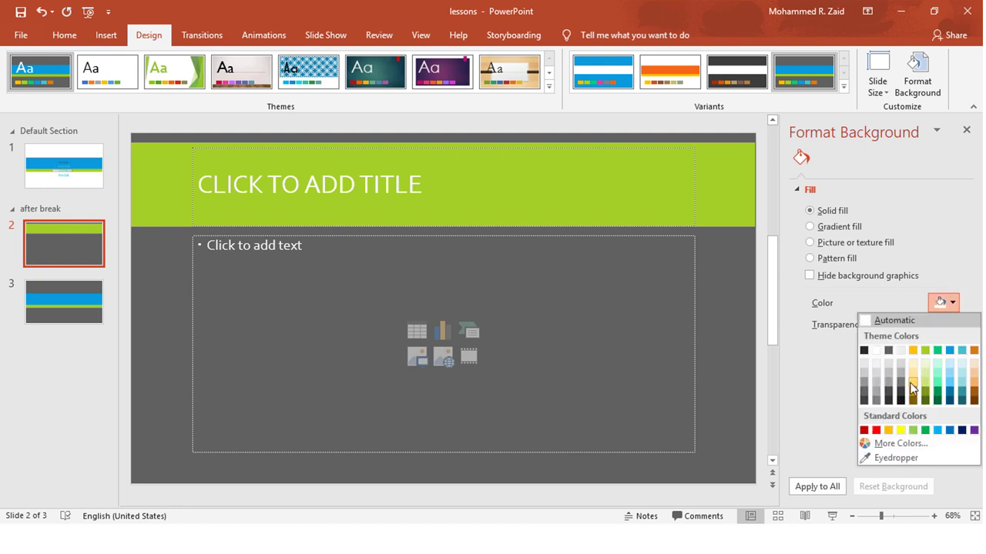
{"action": "left_click", "coordinate": [937, 381]}
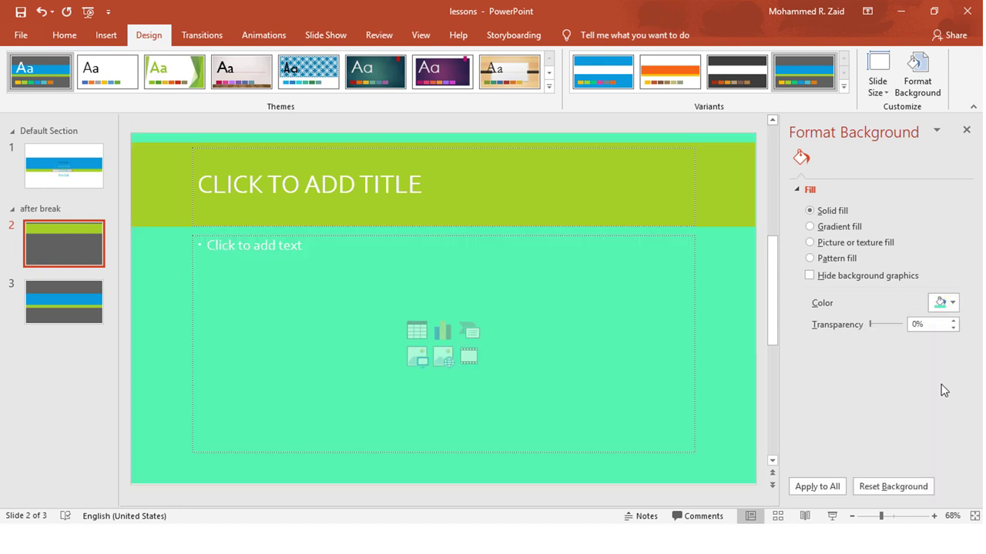
- Switch slide 2 to a gradient fill and rearrange its stops, deleting the 74% stop
{"action": "left_click", "coordinate": [810, 226]}
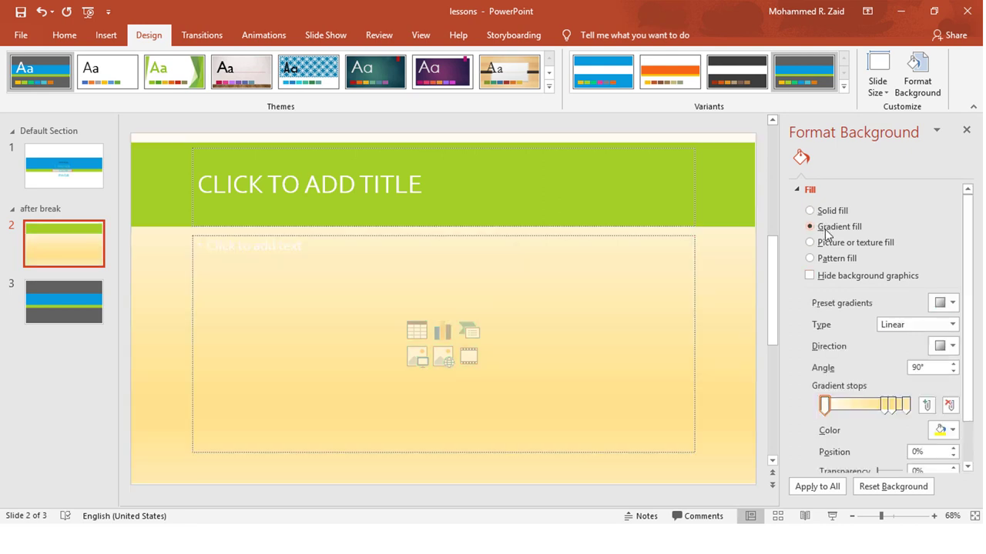
{"action": "left_click", "coordinate": [891, 402]}
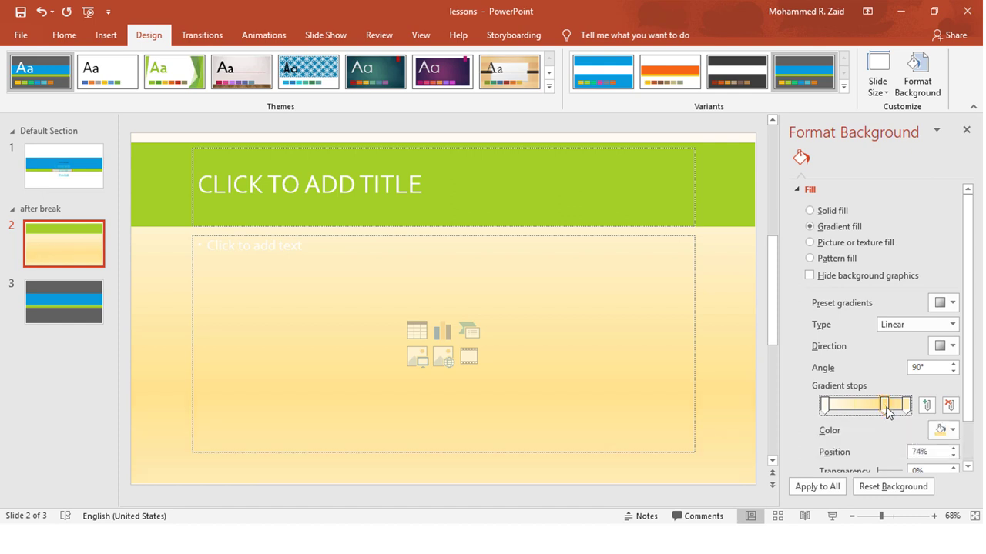
{"action": "left_click_drag", "start_coordinate": [884, 411], "coordinate": [868, 411]}
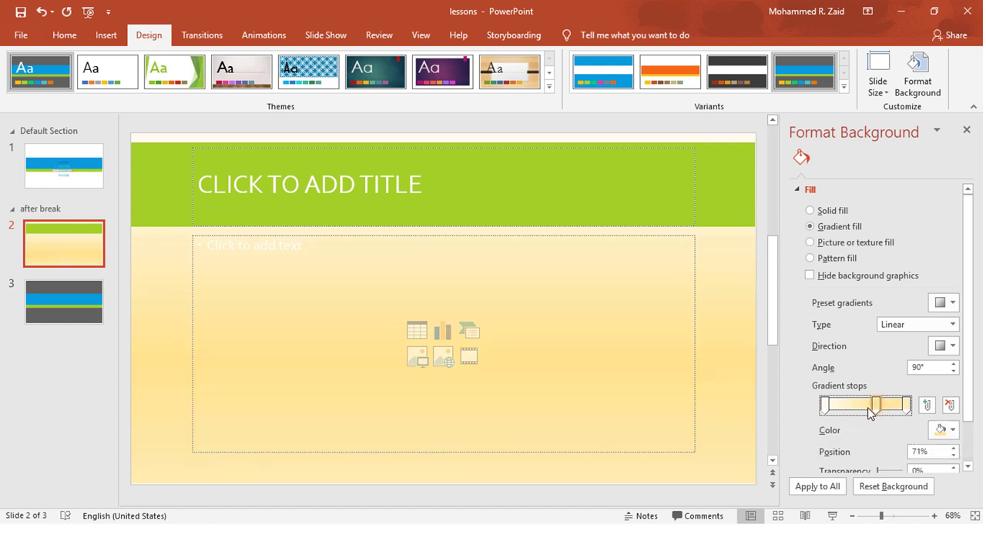
{"action": "left_click", "coordinate": [927, 409]}
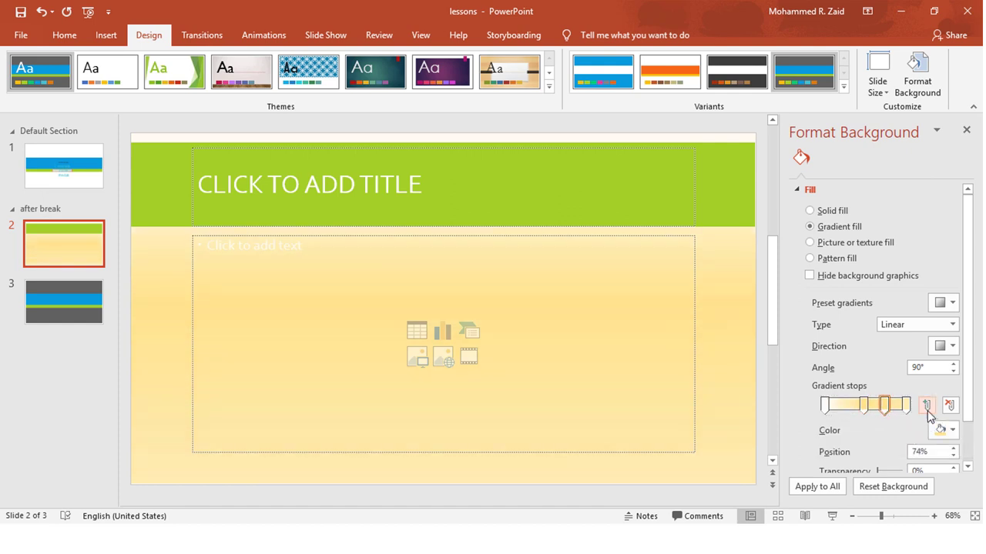
{"action": "left_click", "coordinate": [886, 412]}
{"action": "key", "text": "Delete"}
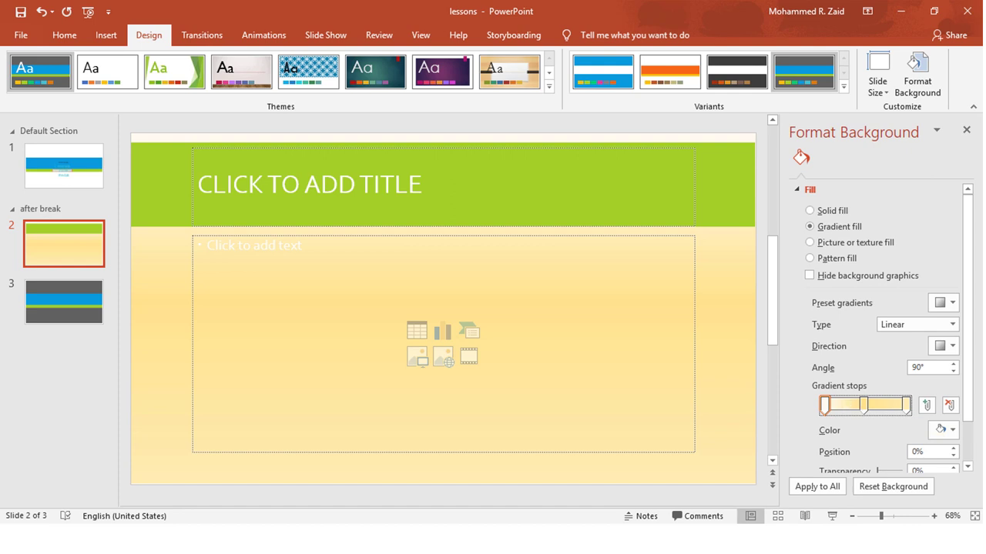
- Colour the gradient stops green, red and blue, then move green to about 54%
{"action": "left_click", "coordinate": [945, 431]}
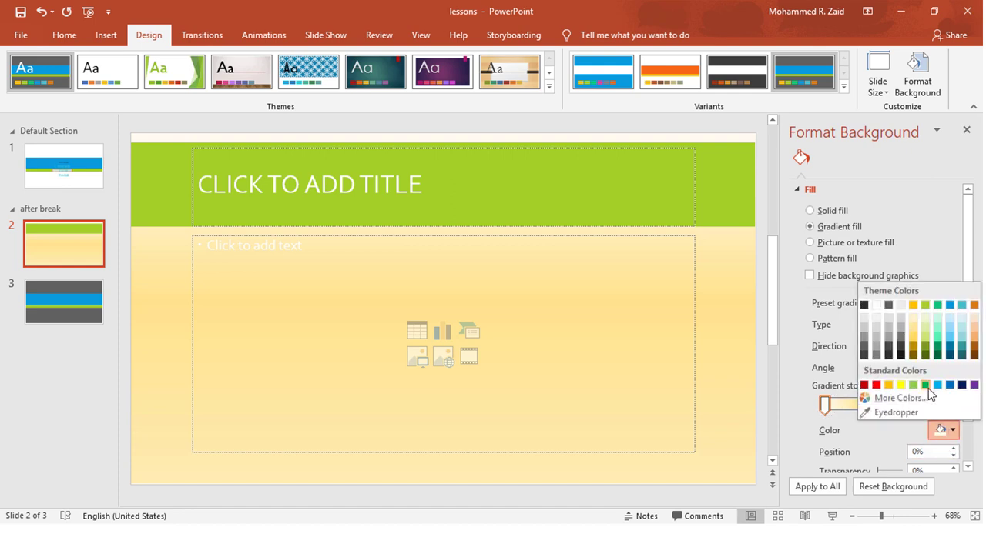
{"action": "left_click", "coordinate": [926, 385]}
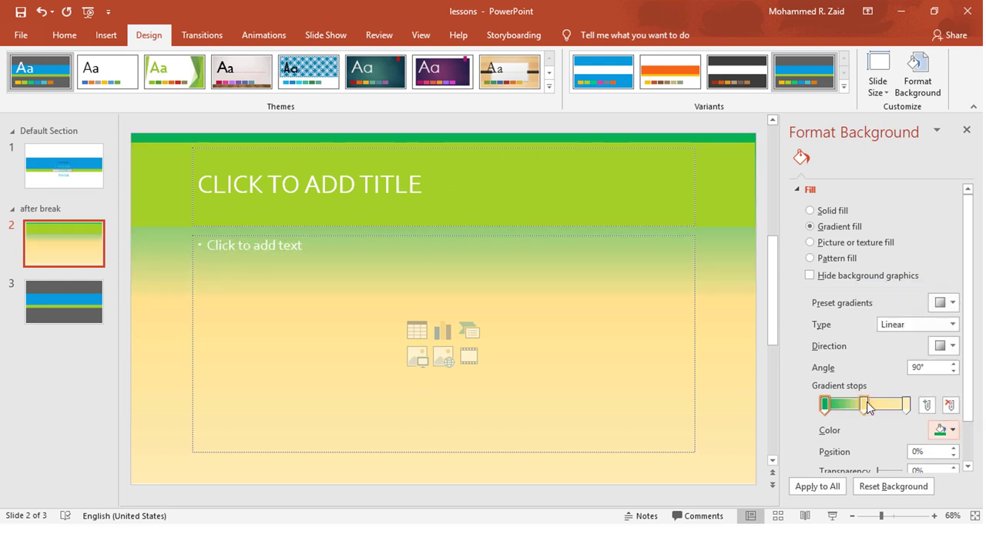
{"action": "left_click", "coordinate": [866, 406]}
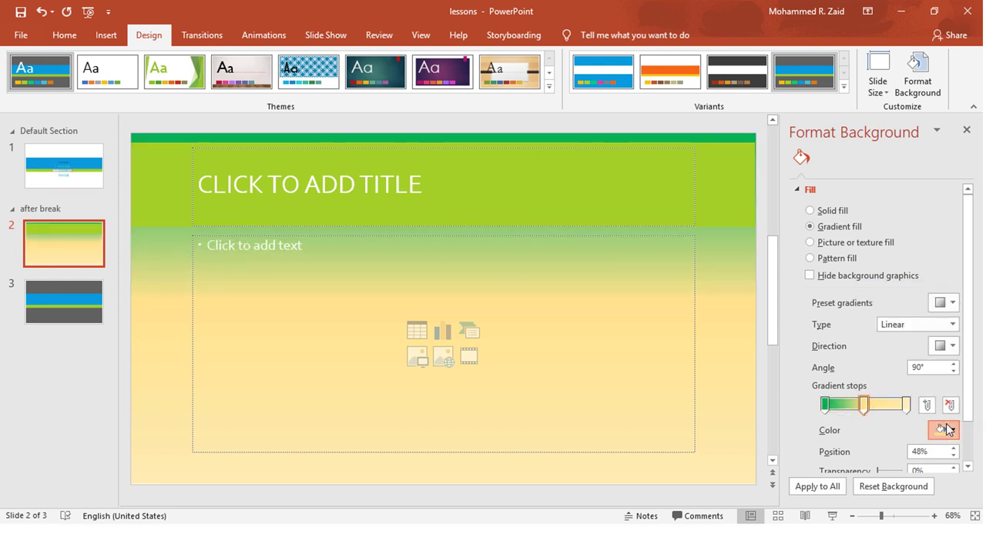
{"action": "left_click", "coordinate": [946, 430]}
{"action": "left_click", "coordinate": [876, 385]}
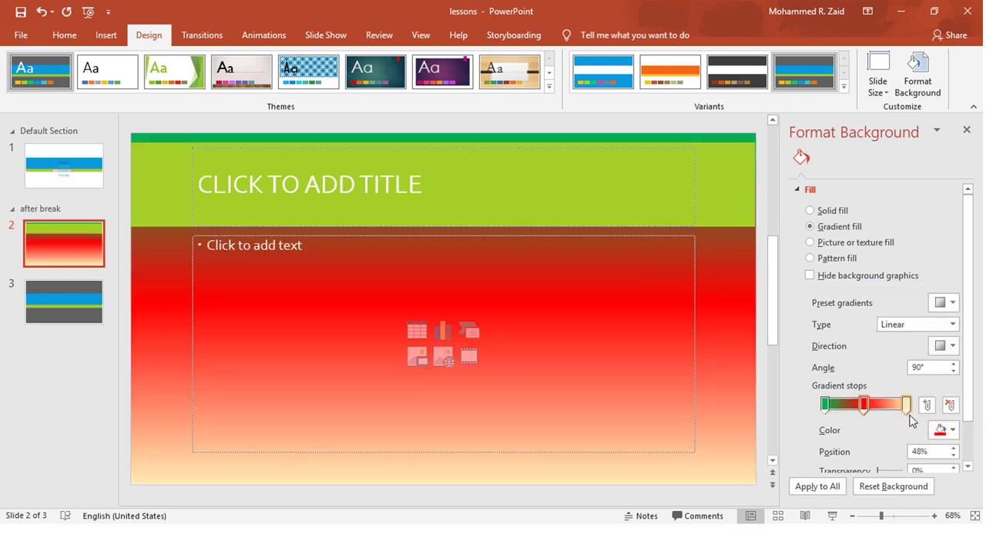
{"action": "left_click", "coordinate": [908, 403]}
{"action": "left_click", "coordinate": [945, 430]}
{"action": "left_click", "coordinate": [936, 385]}
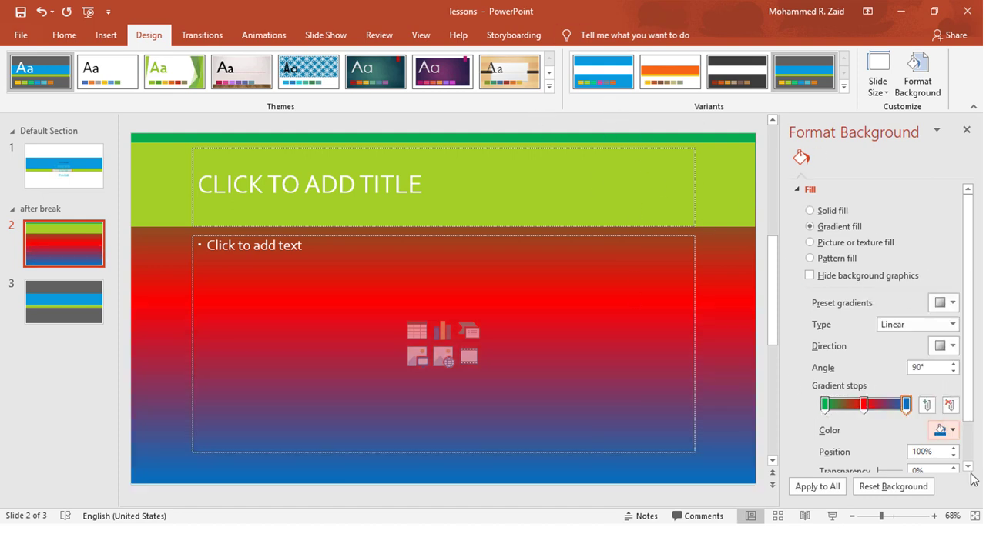
{"action": "mouse_move", "coordinate": [830, 406]}
{"action": "left_mouse_down"}
{"action": "mouse_move", "coordinate": [879, 403]}
{"action": "mouse_move", "coordinate": [850, 406]}
{"action": "left_mouse_up"}
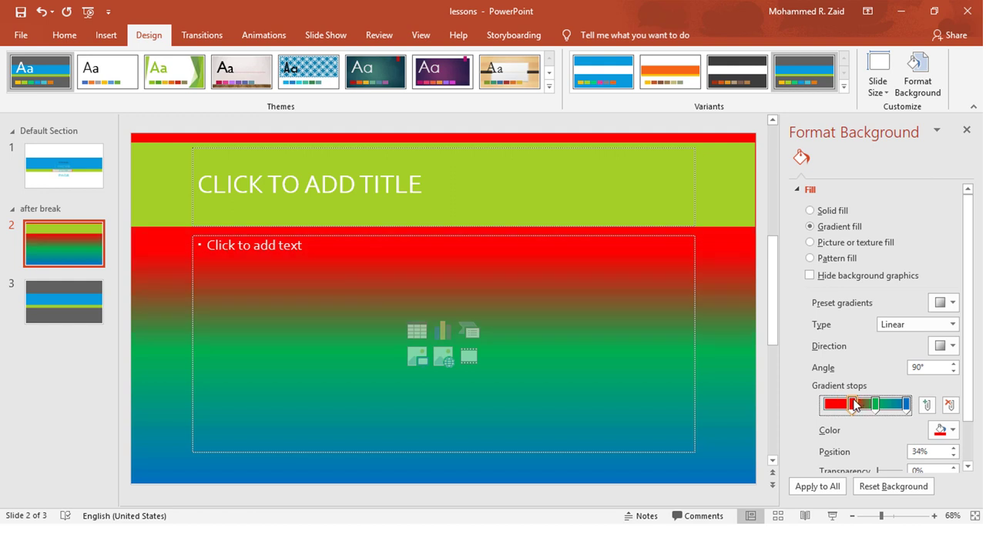
- Try a parchment texture on slide 2's background, then switch to pattern fill
{"action": "left_click", "coordinate": [845, 243]}
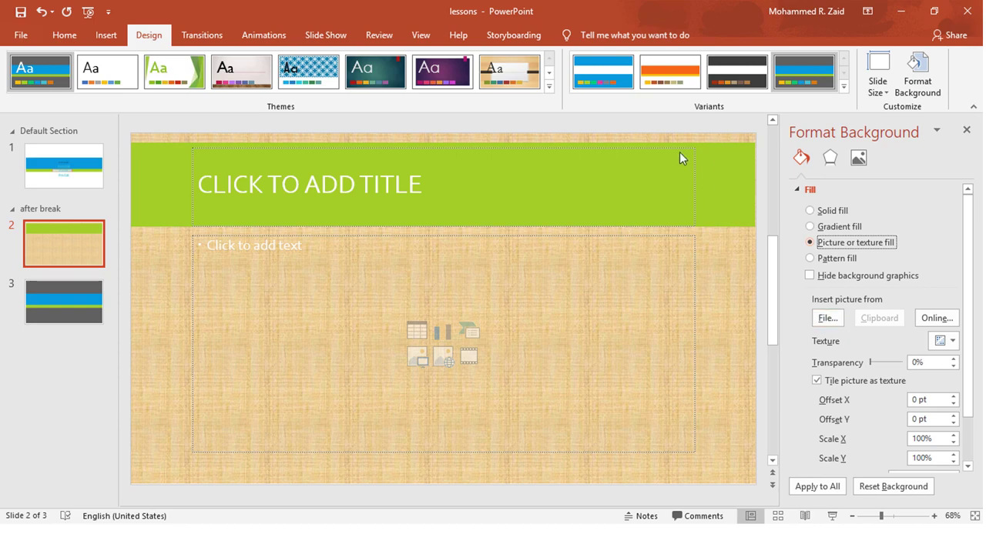
{"action": "left_click", "coordinate": [839, 260]}
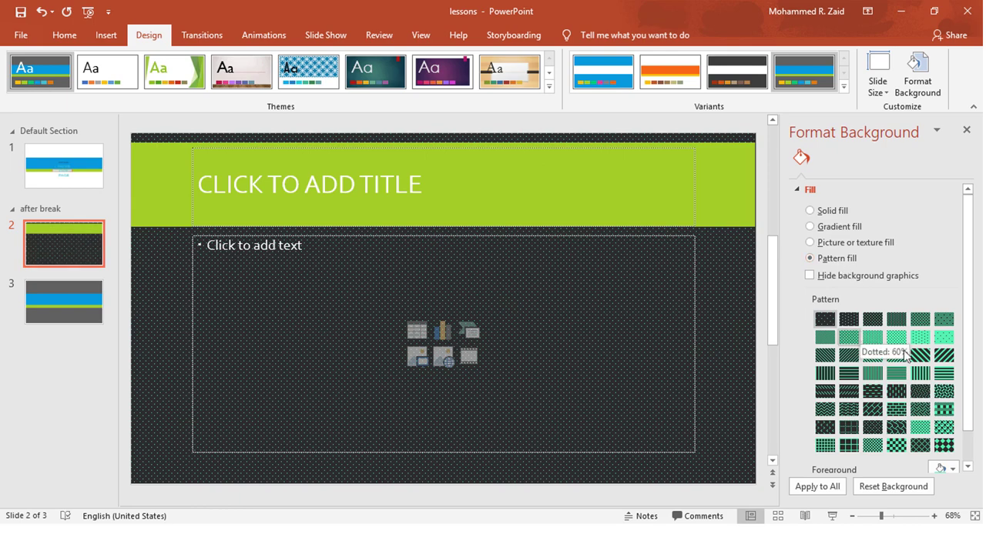
- Apply a wide diagonal stripe pattern with tan foreground and light green background
{"action": "left_click", "coordinate": [870, 340]}
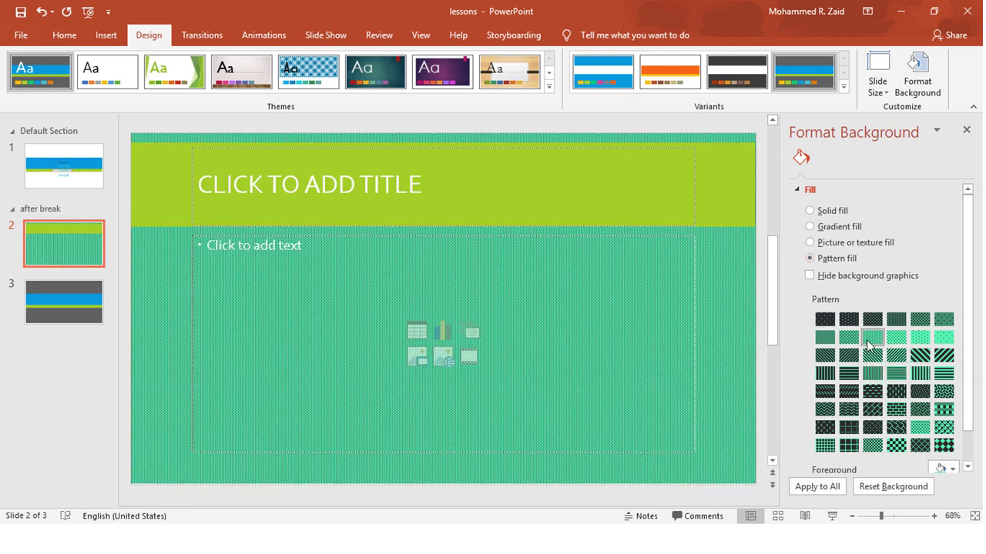
{"action": "scroll", "coordinate": [869, 347], "scroll_direction": "down", "scroll_amount": 1}
{"action": "left_click", "coordinate": [953, 435]}
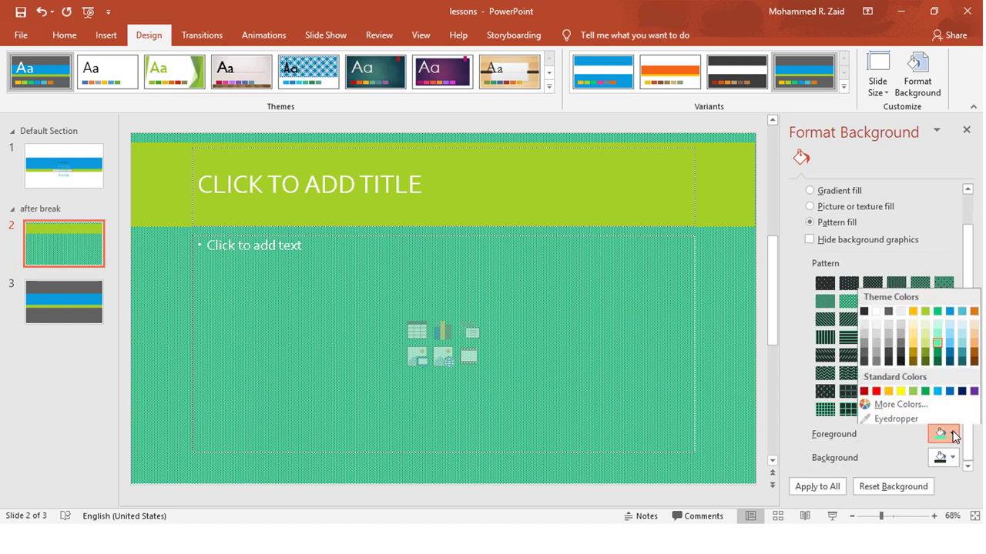
{"action": "left_click", "coordinate": [912, 339]}
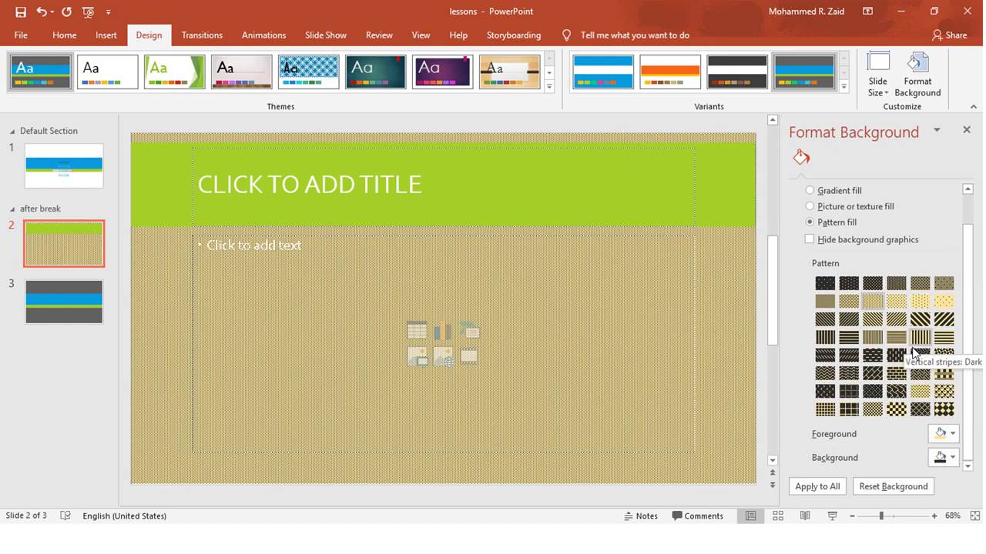
{"action": "left_click", "coordinate": [920, 319]}
{"action": "left_click", "coordinate": [944, 319]}
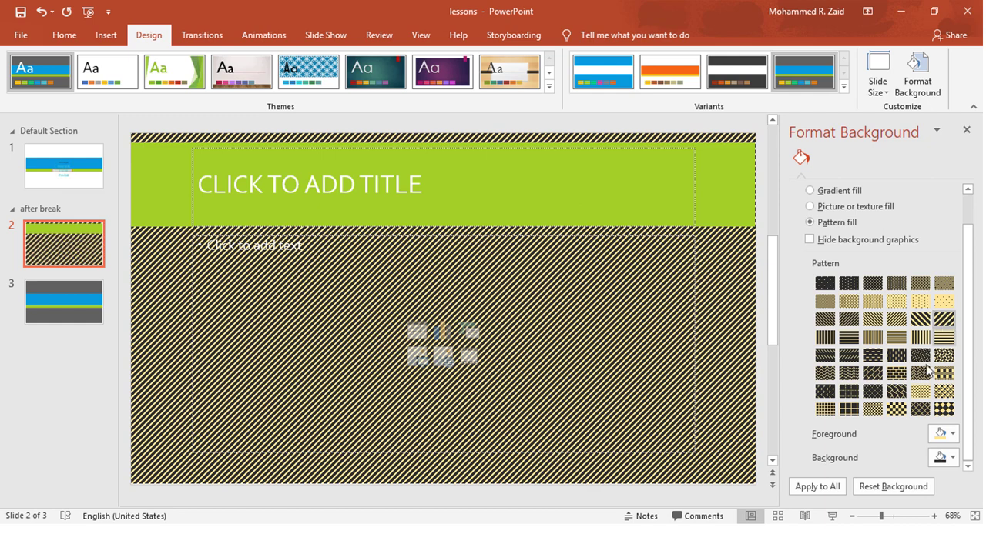
{"action": "left_click", "coordinate": [941, 458]}
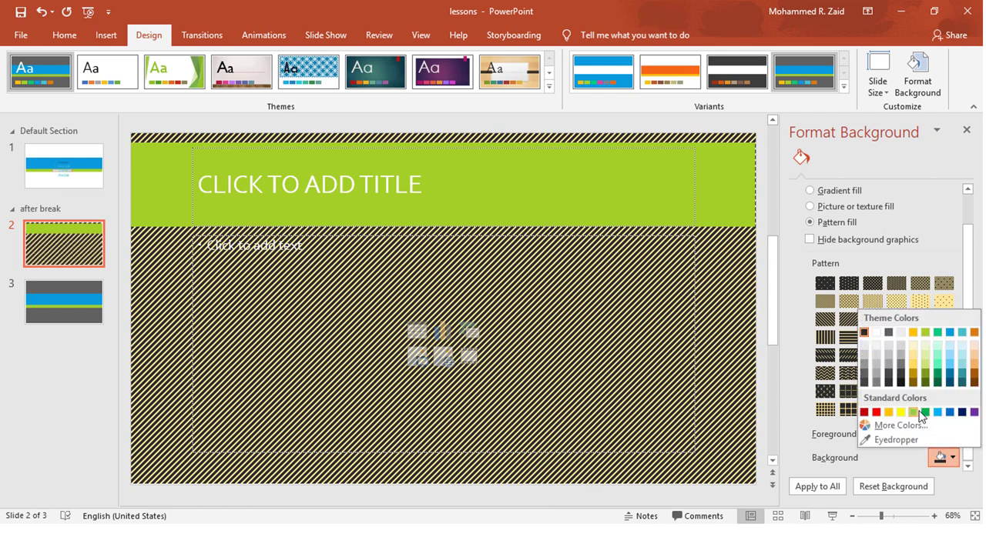
{"action": "left_click", "coordinate": [915, 413]}
- Try several patterns, settle on the green weave, then revert to solid fill
{"action": "left_click", "coordinate": [921, 390]}
{"action": "left_click", "coordinate": [872, 376]}
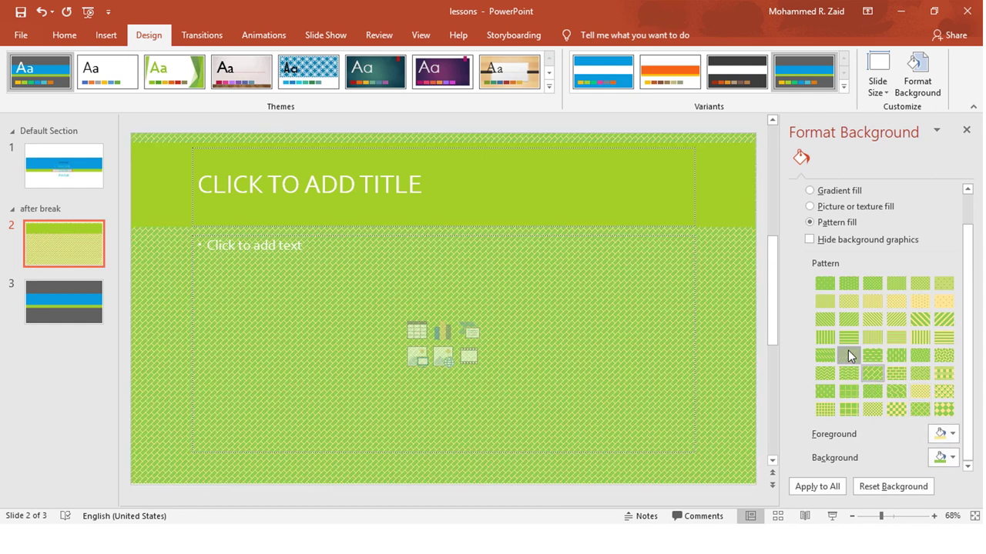
{"action": "left_click", "coordinate": [848, 355]}
{"action": "left_click", "coordinate": [945, 301]}
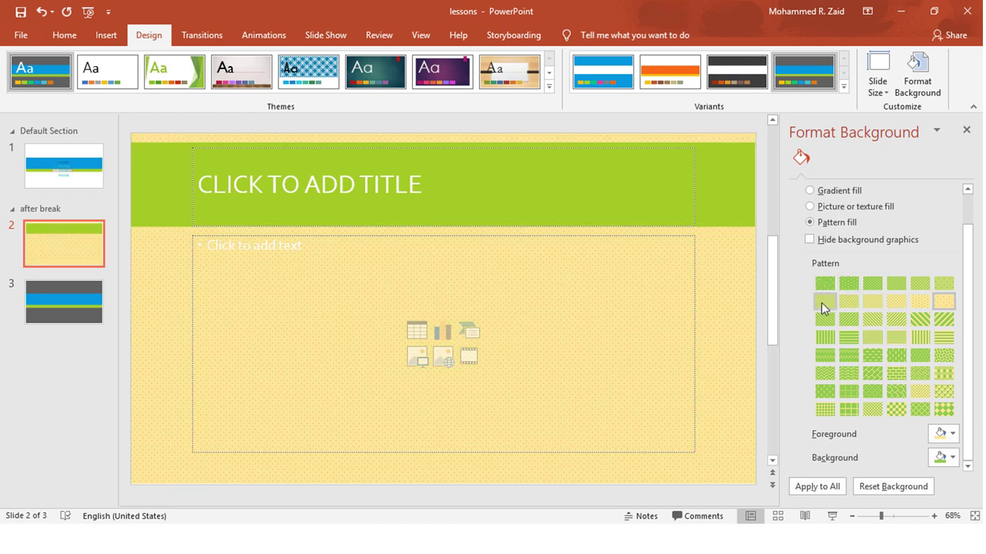
{"action": "left_click", "coordinate": [839, 287]}
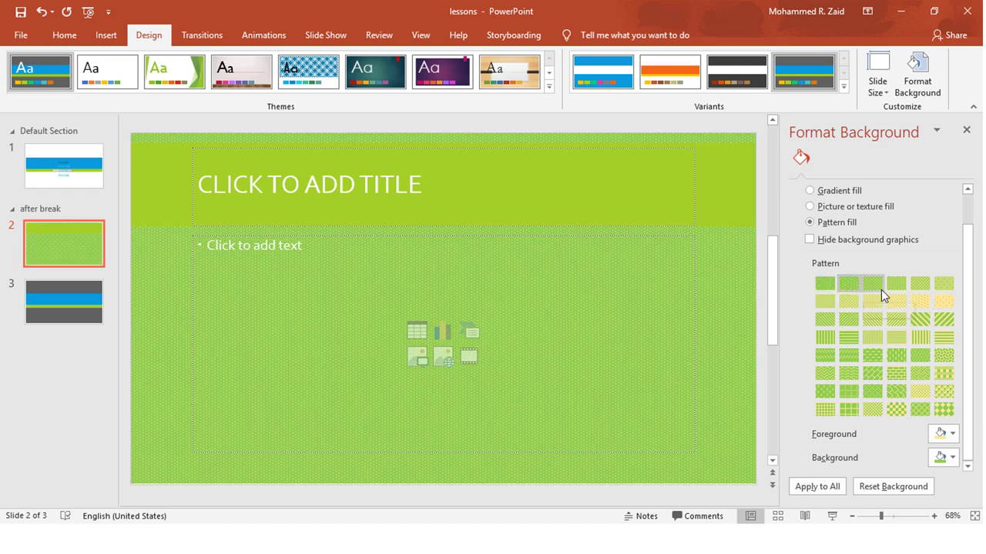
{"action": "left_click", "coordinate": [869, 373]}
{"action": "scroll", "coordinate": [838, 223], "scroll_direction": "up", "scroll_amount": 1}
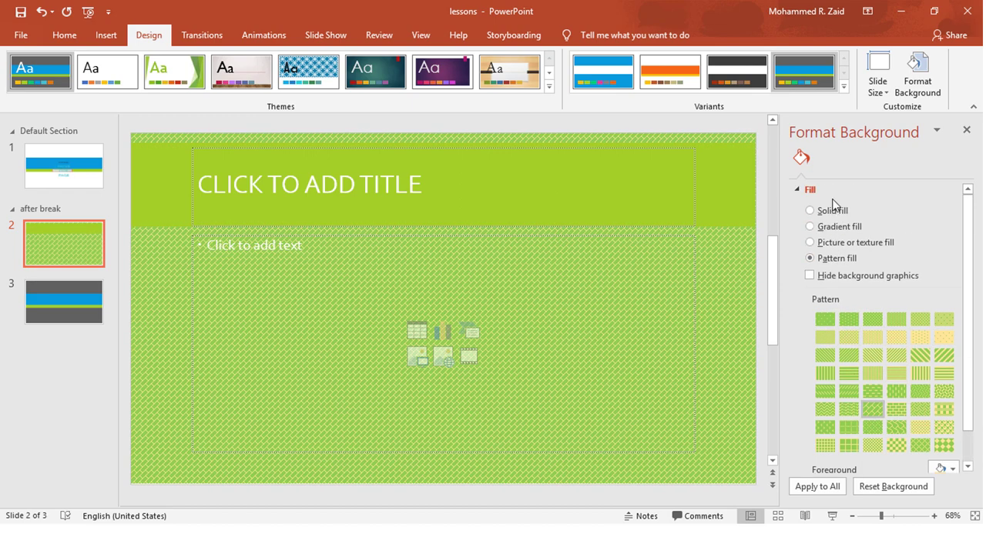
{"action": "left_click", "coordinate": [833, 212]}
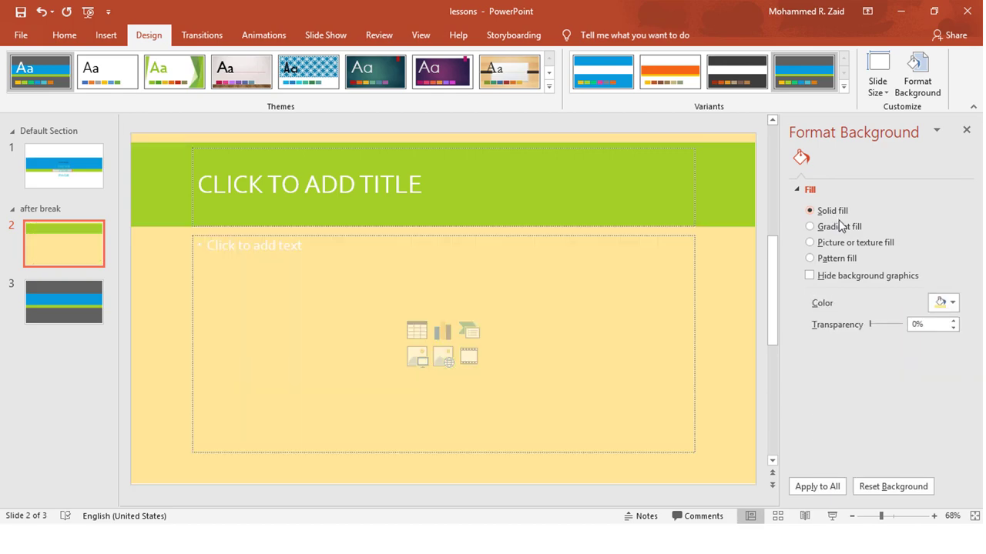
- Change slide 2's solid background fill to a deeper golden yellow, keeping 0% transparency
{"action": "left_click", "coordinate": [943, 303]}
{"action": "left_click", "coordinate": [915, 353]}
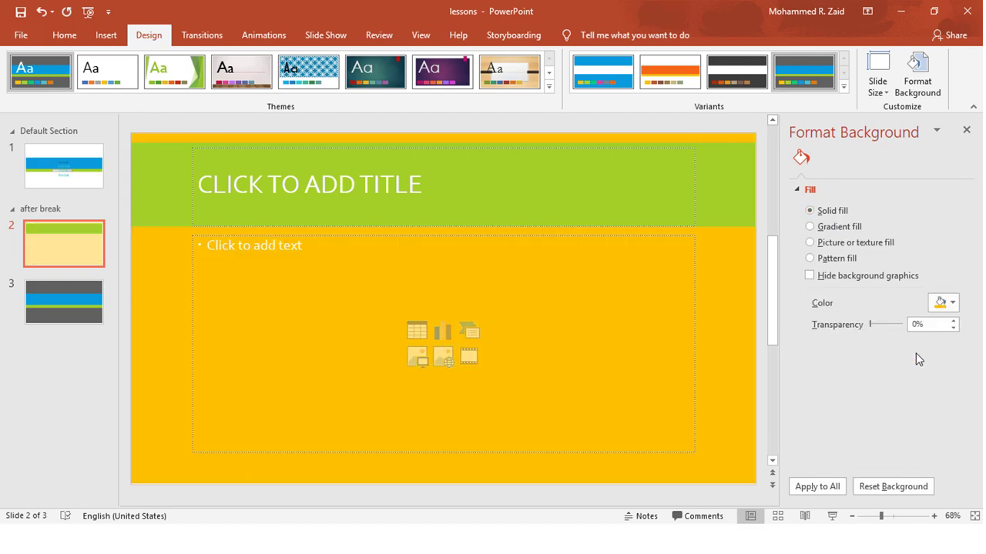